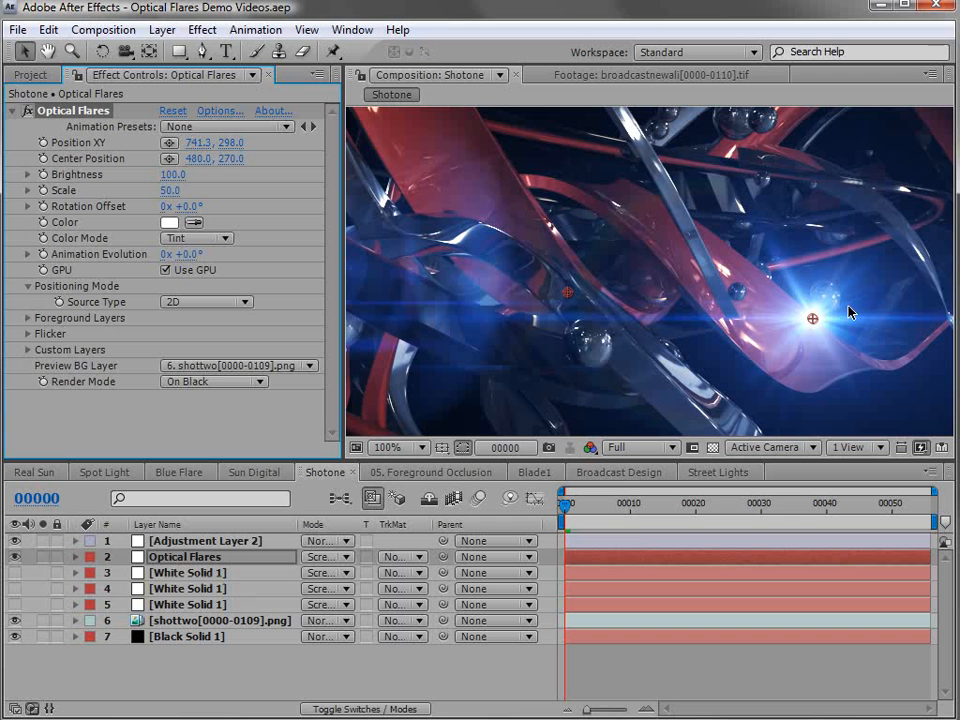
- Move the flare up to about 746, 195 in the composition and open the Optical Flares options
drag(812, 316, 818, 226)
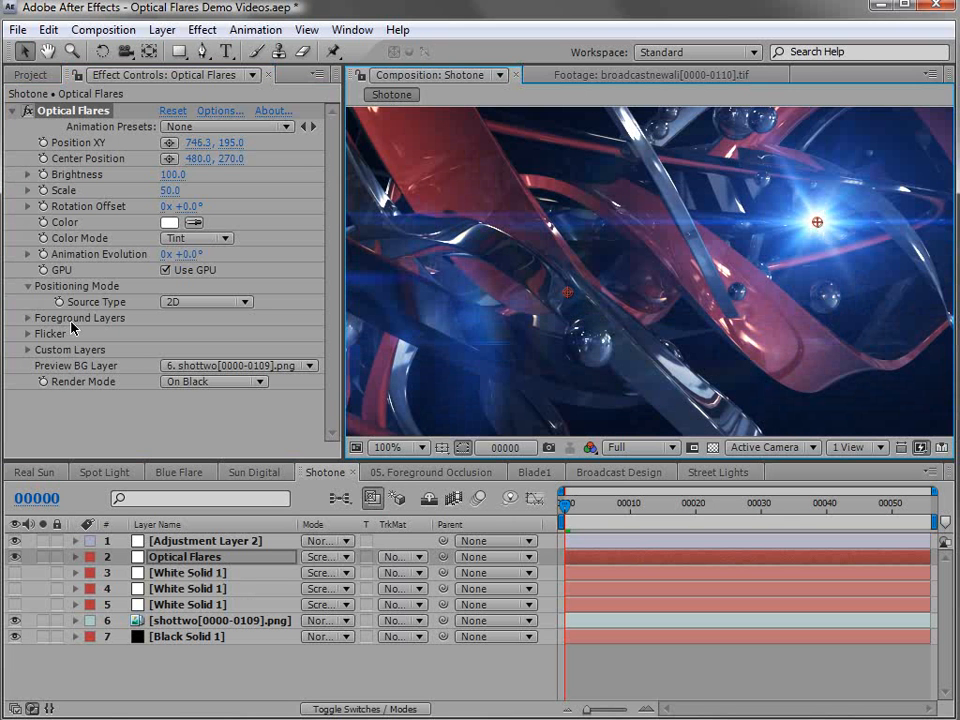
click(219, 110)
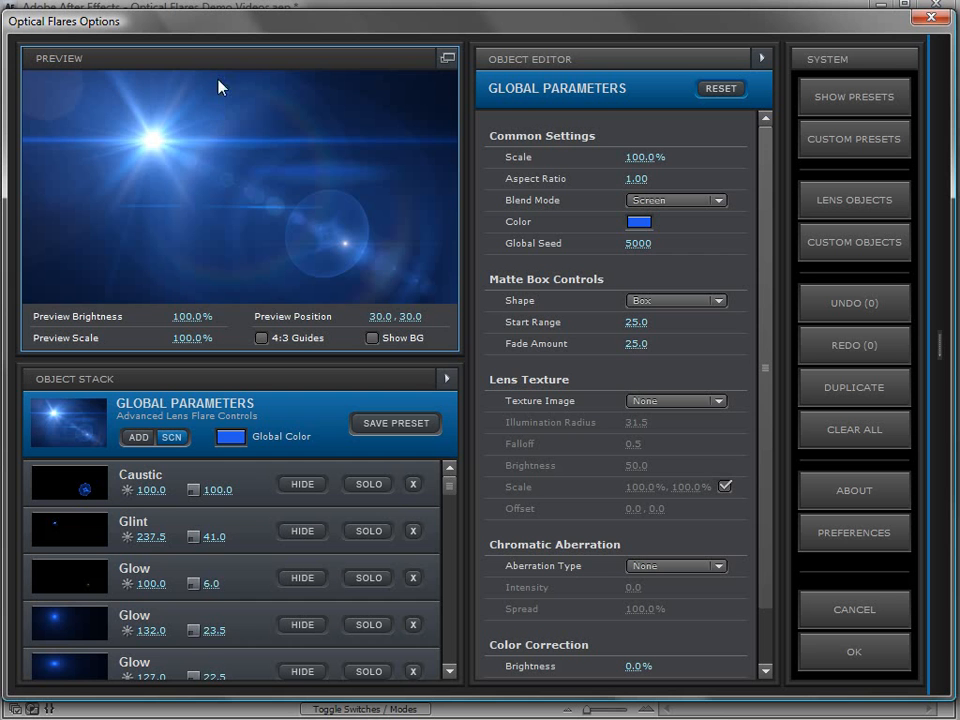
- Move the preview flare to about 77.4, 75.1 and toggle the 4:3 guides on and off
drag(134, 145, 361, 254)
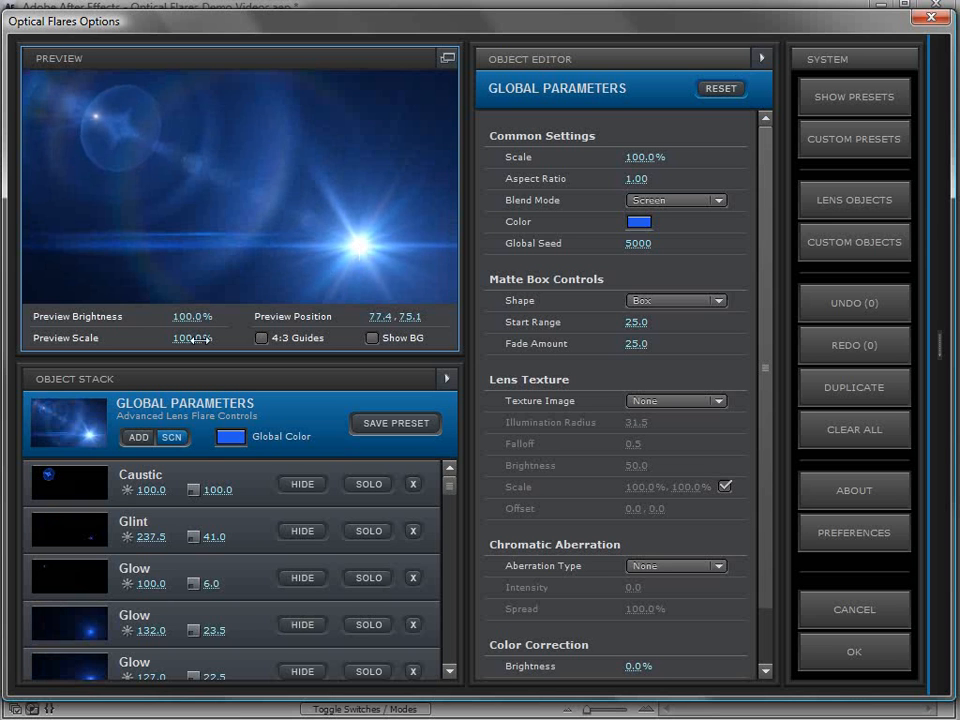
click(261, 339)
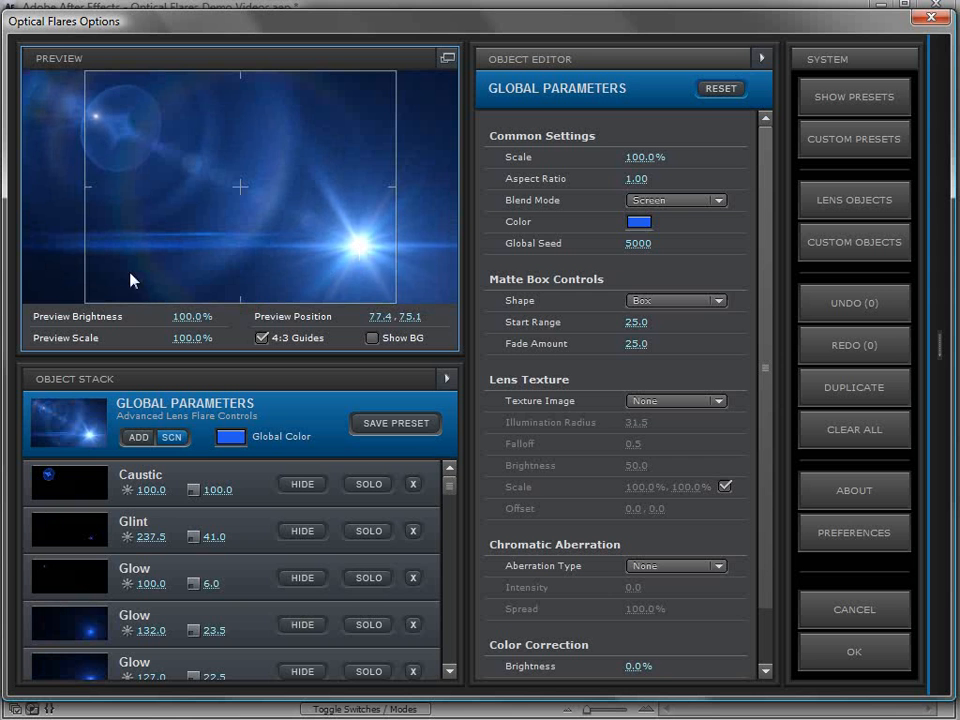
click(261, 339)
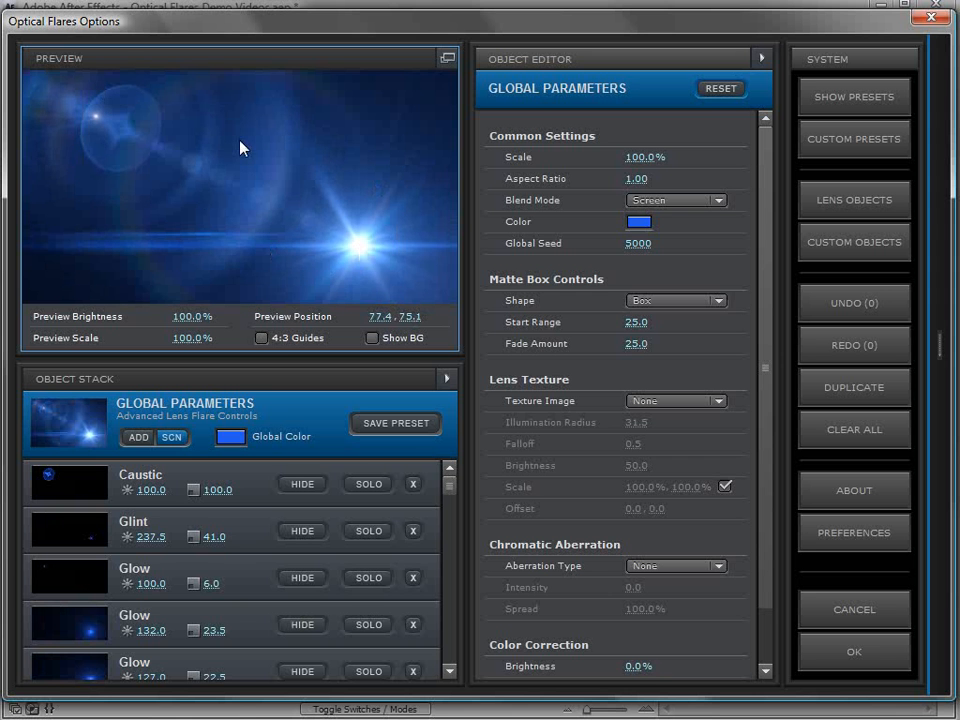
- Pop the flare preview out into its own window, move it around and try it at different sizes
click(447, 58)
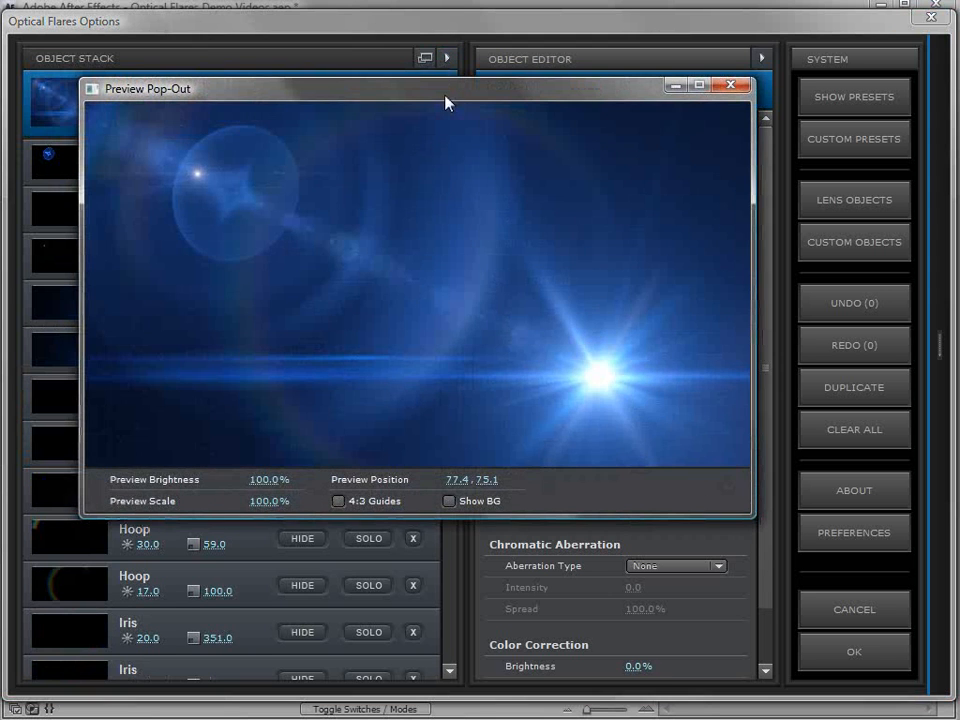
drag(324, 101, 343, 162)
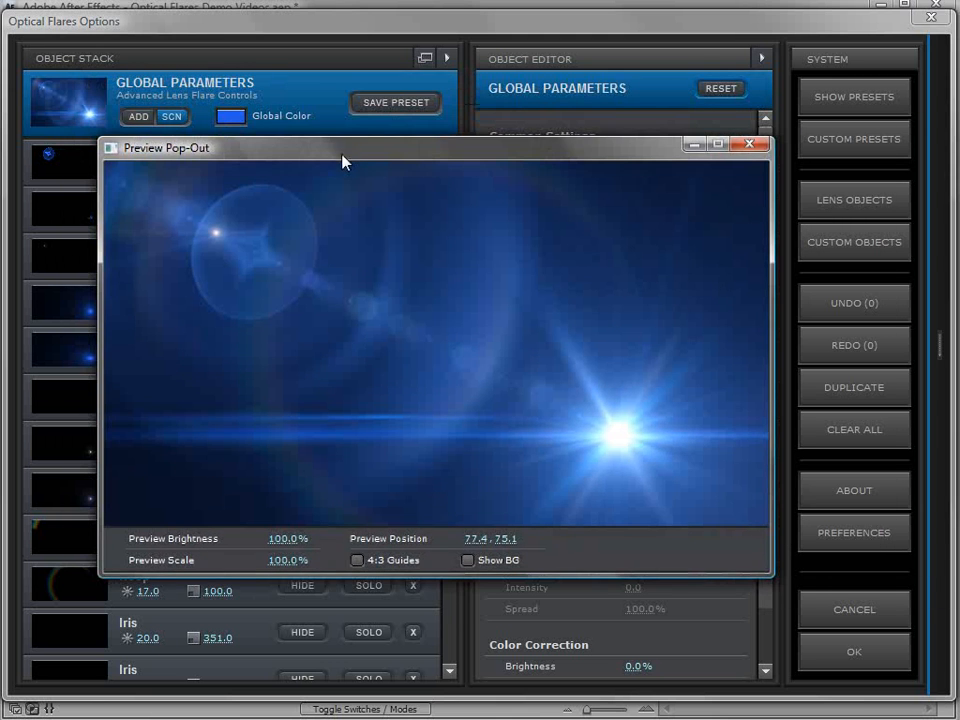
drag(172, 150, 959, 96)
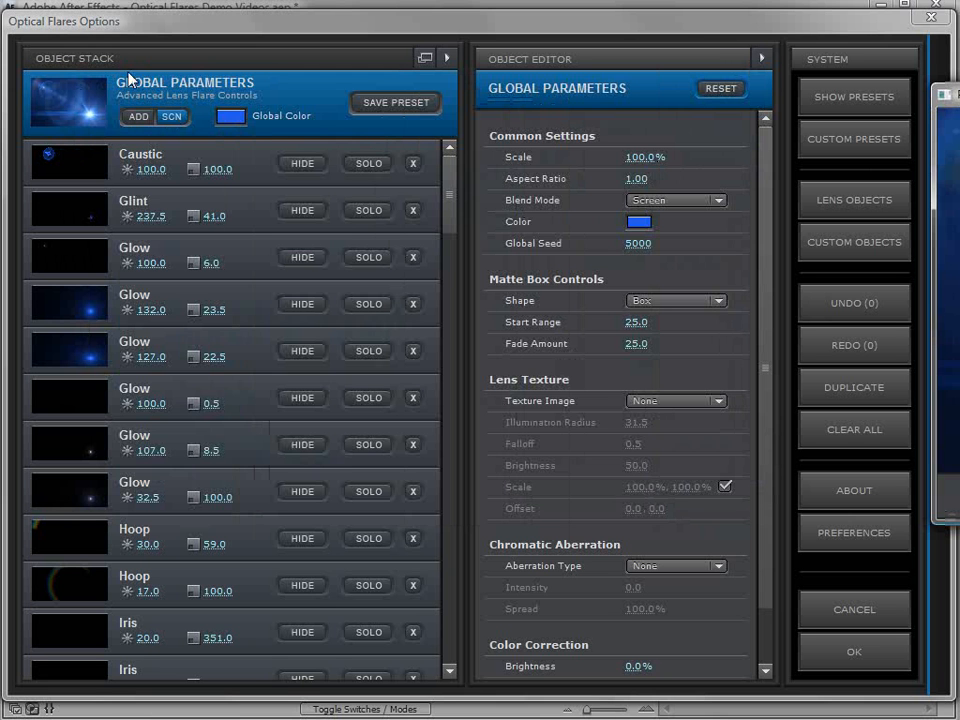
drag(938, 94, 138, 67)
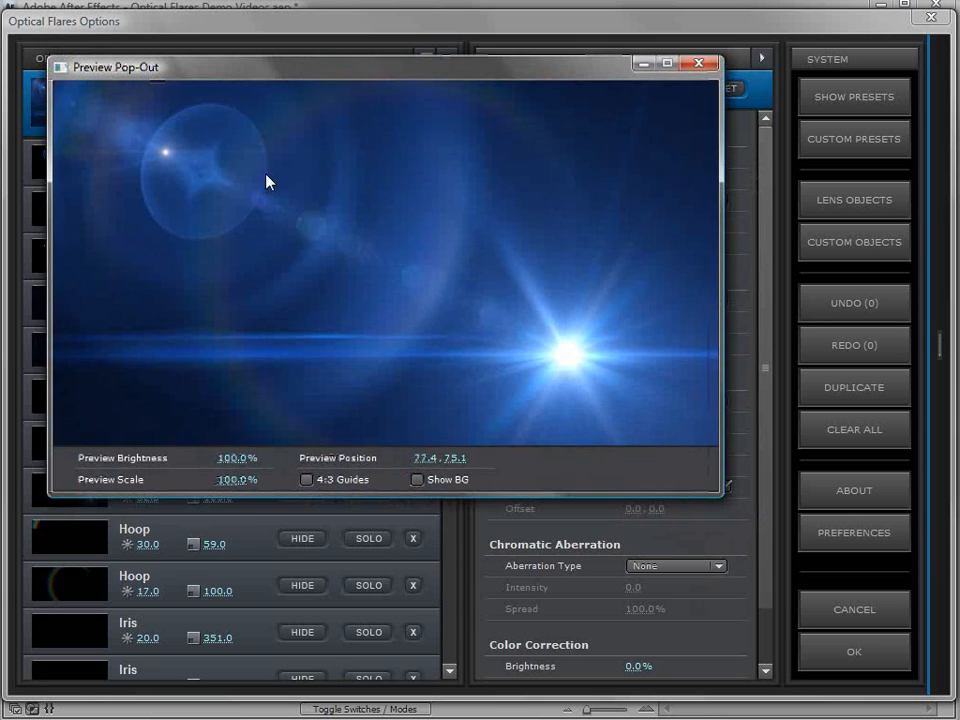
drag(722, 495, 856, 620)
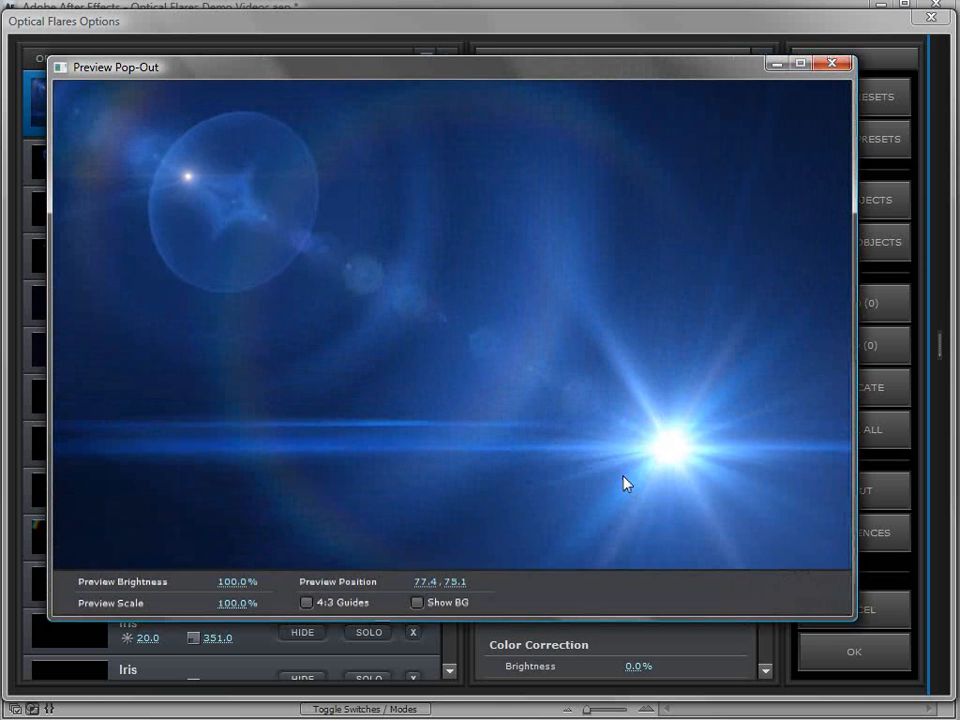
drag(855, 620, 671, 488)
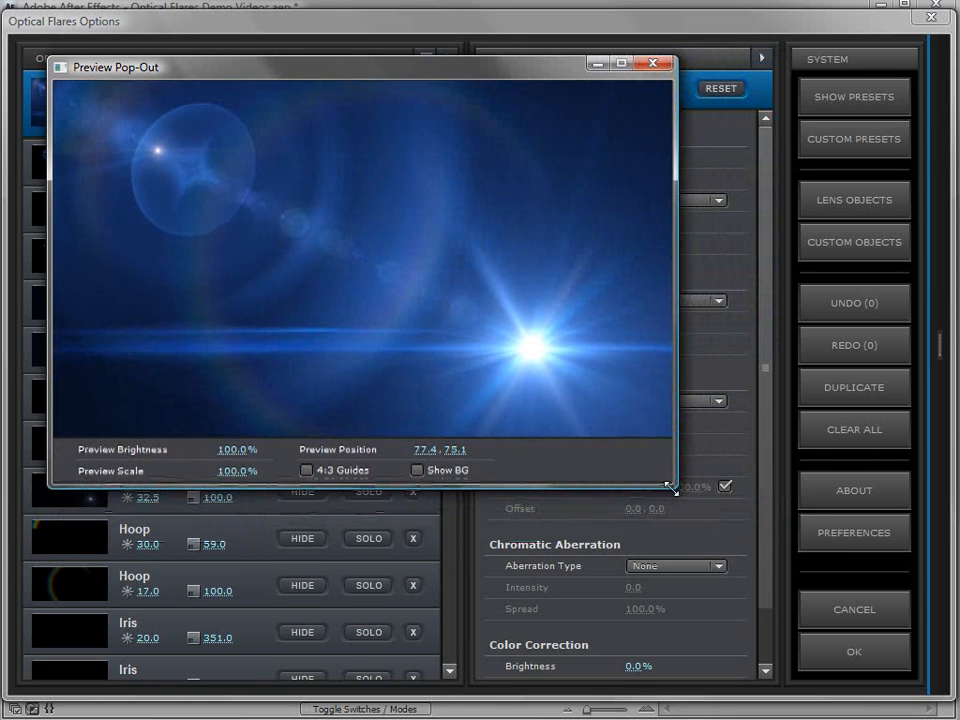
- Show the background behind the flare, place the preview flare at about 73.3, 31.1, and return the preview to the options window
click(417, 470)
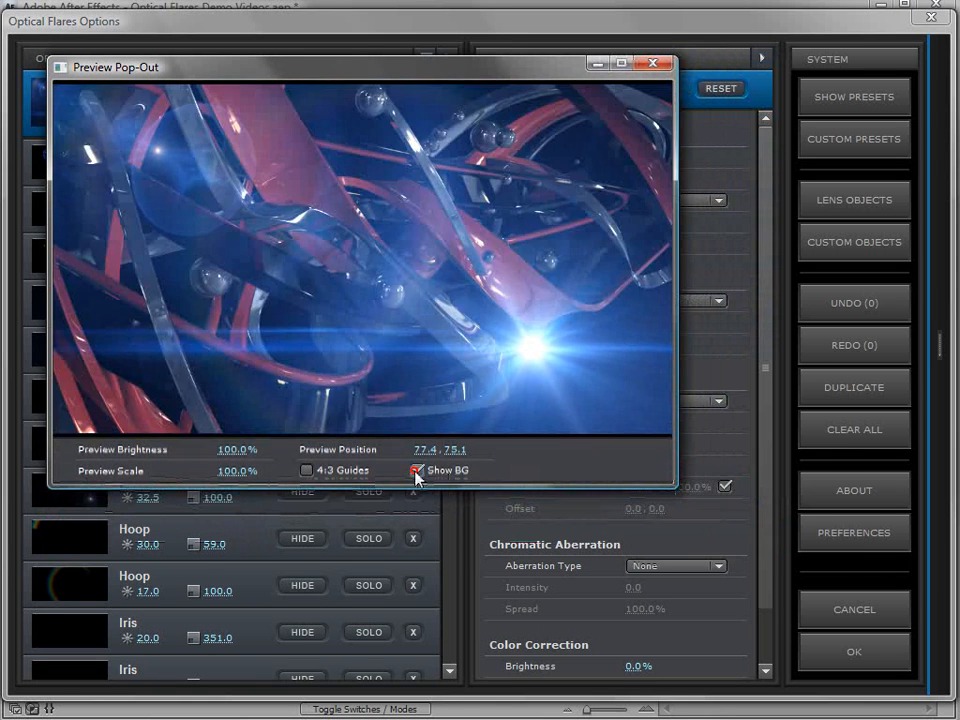
mouse_move(510, 343)
mouse_down()
mouse_move(746, 281)
mouse_move(729, 328)
mouse_up()
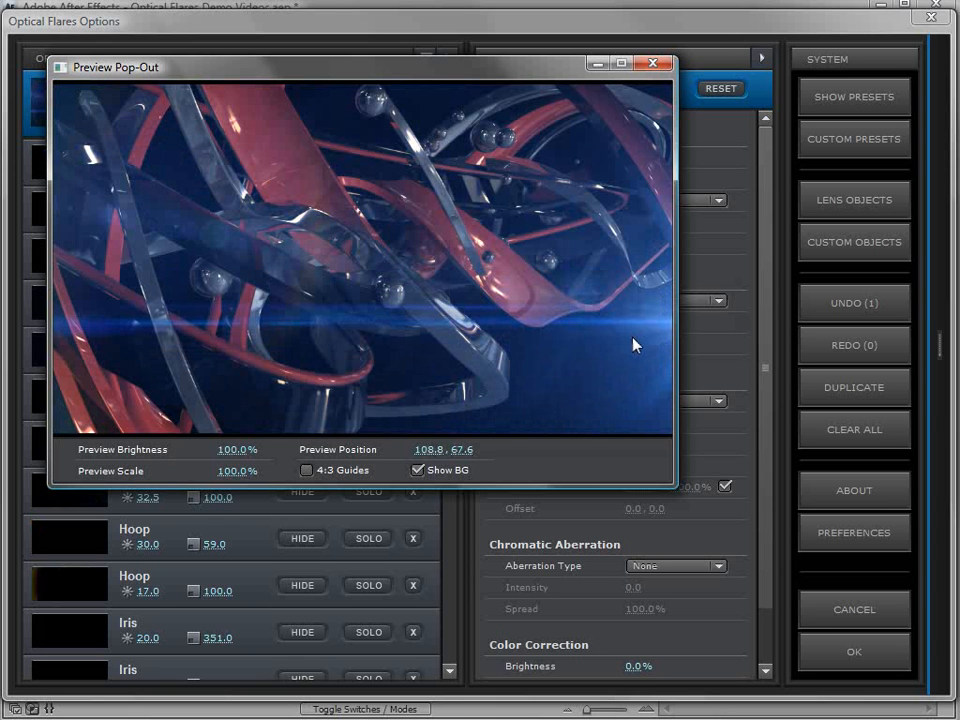
click(418, 470)
drag(574, 302, 508, 195)
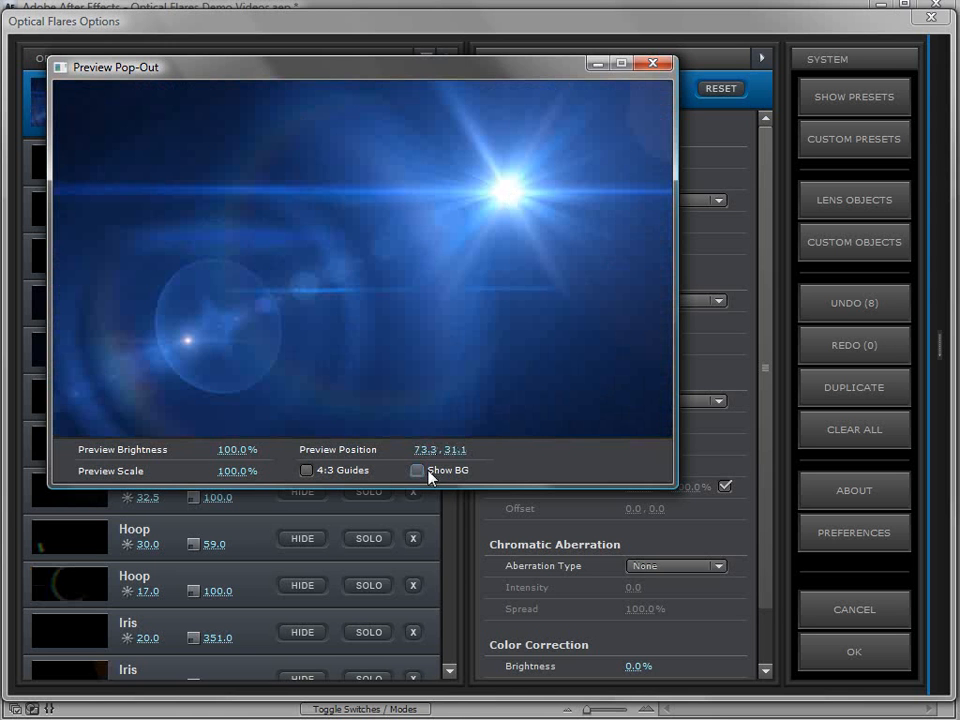
click(428, 471)
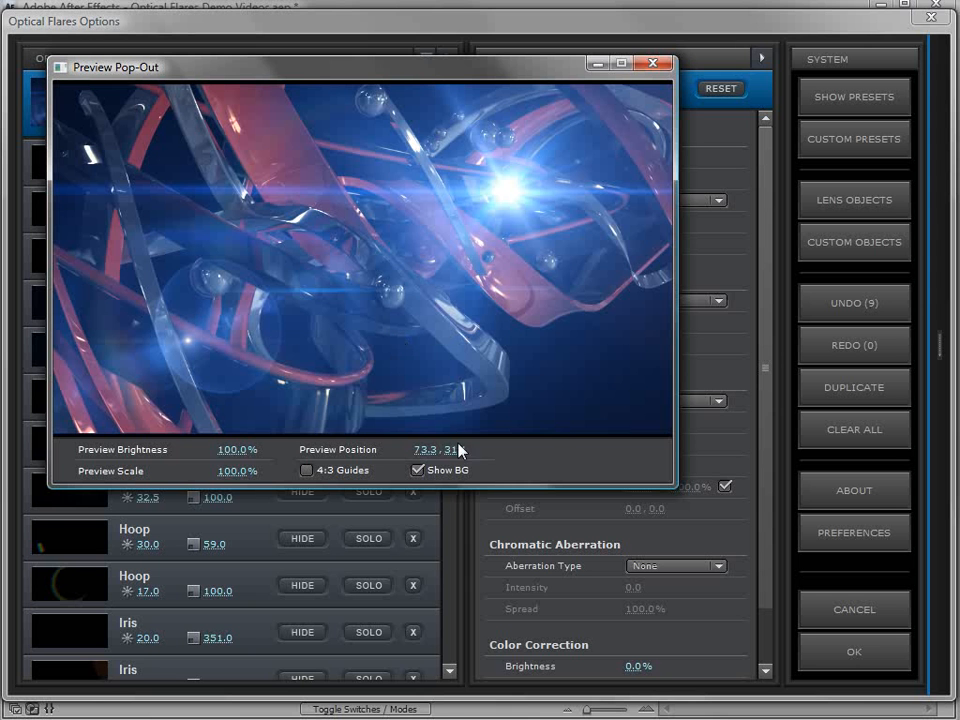
click(656, 66)
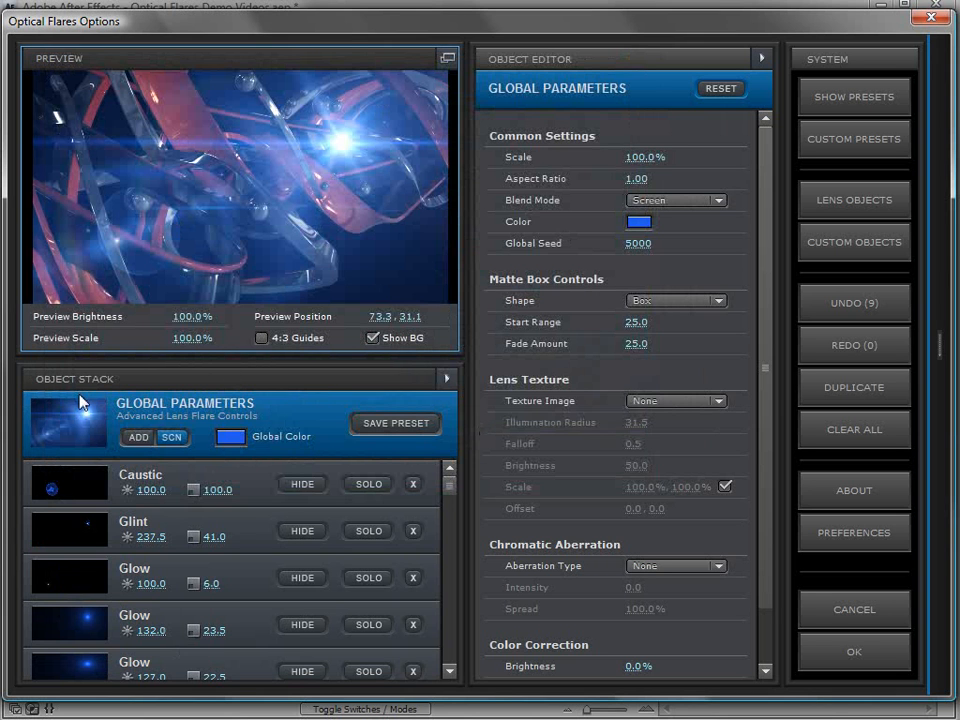
- Examine the settings of the Caustic, Glint and first Glow objects while trying other positions for the preview flare
drag(340, 142, 437, 149)
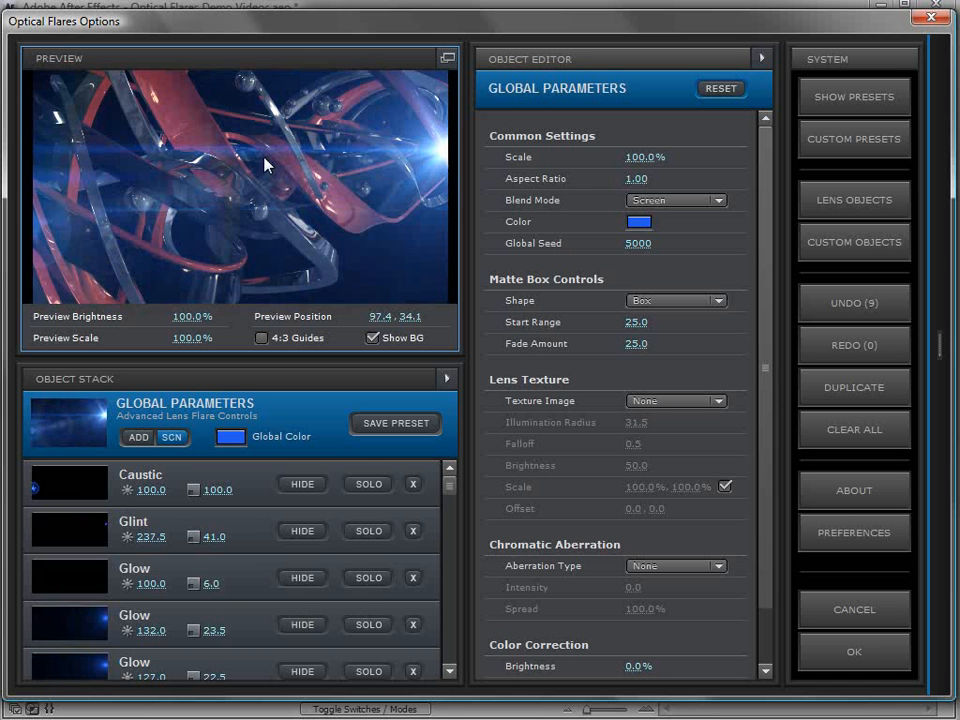
click(247, 485)
click(381, 150)
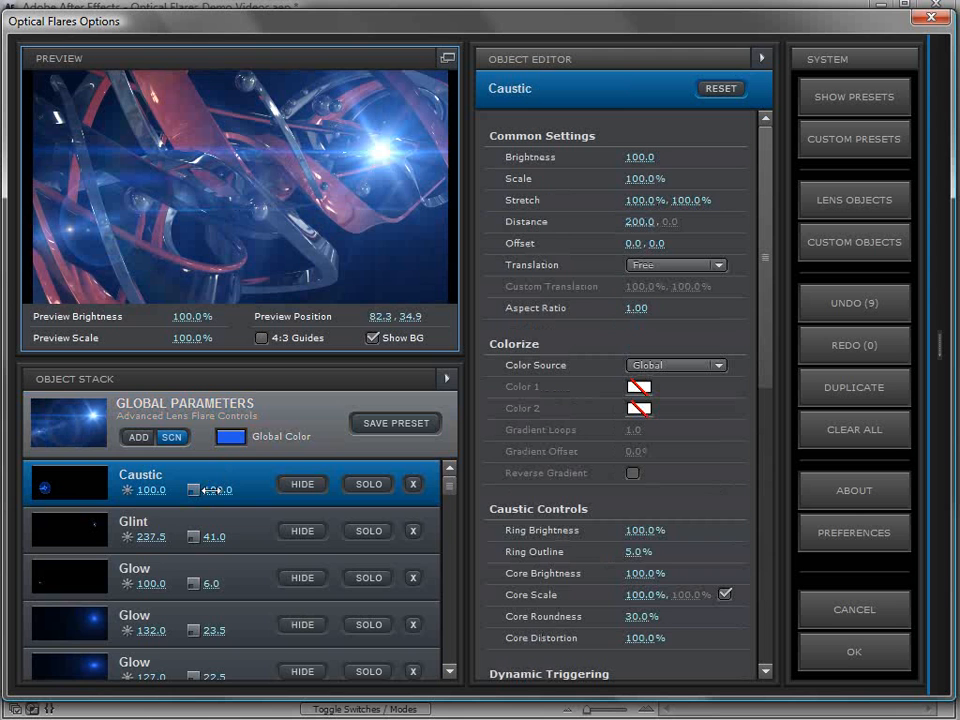
scroll(448, 489, down, 3)
scroll(448, 466, up, 3)
click(252, 530)
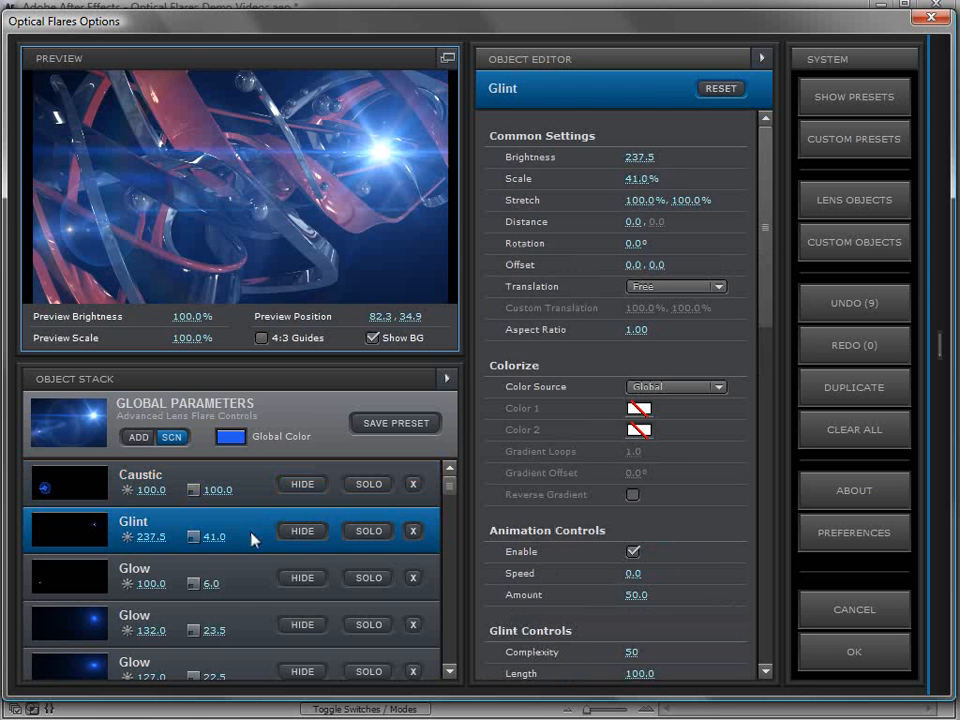
click(253, 576)
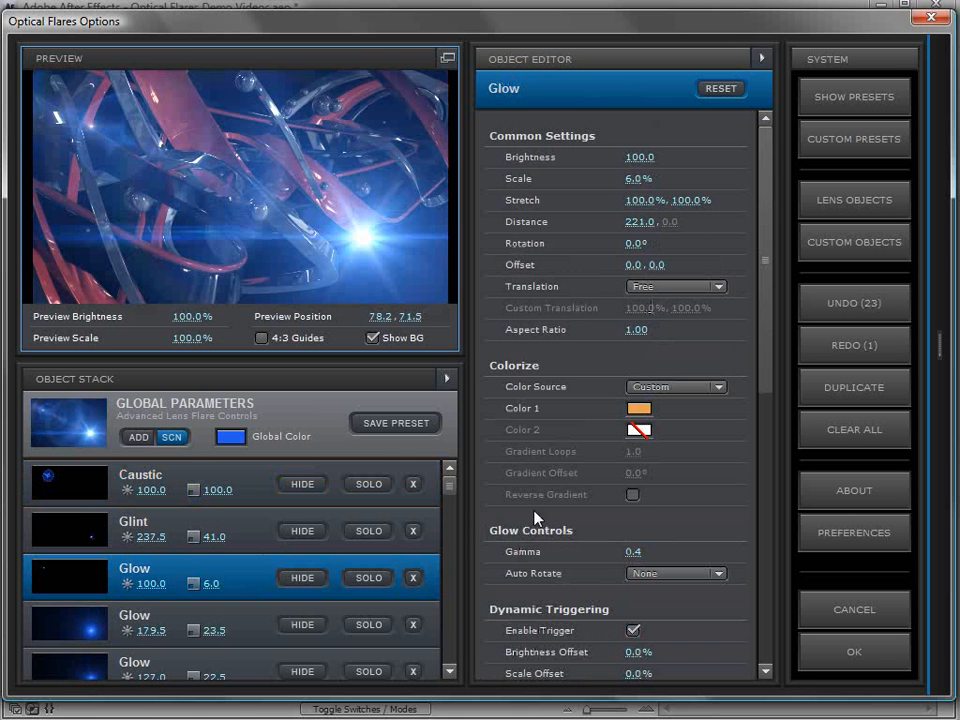
- Test hiding the first two Glow objects and soloing the second one, and delete the second Glow from the stack
click(306, 578)
click(305, 624)
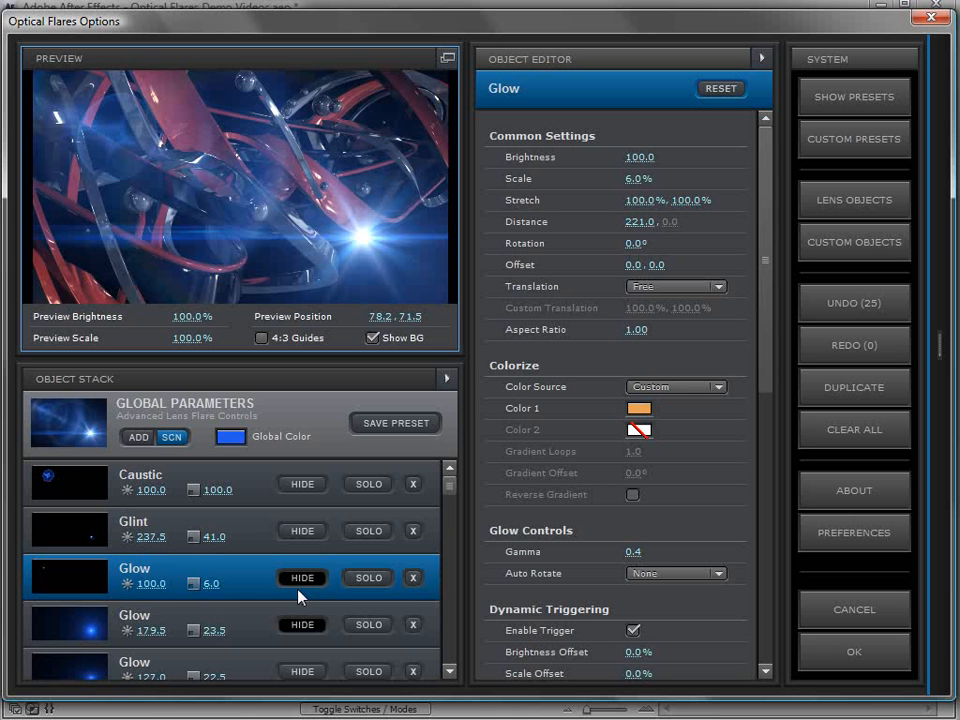
click(315, 625)
click(369, 627)
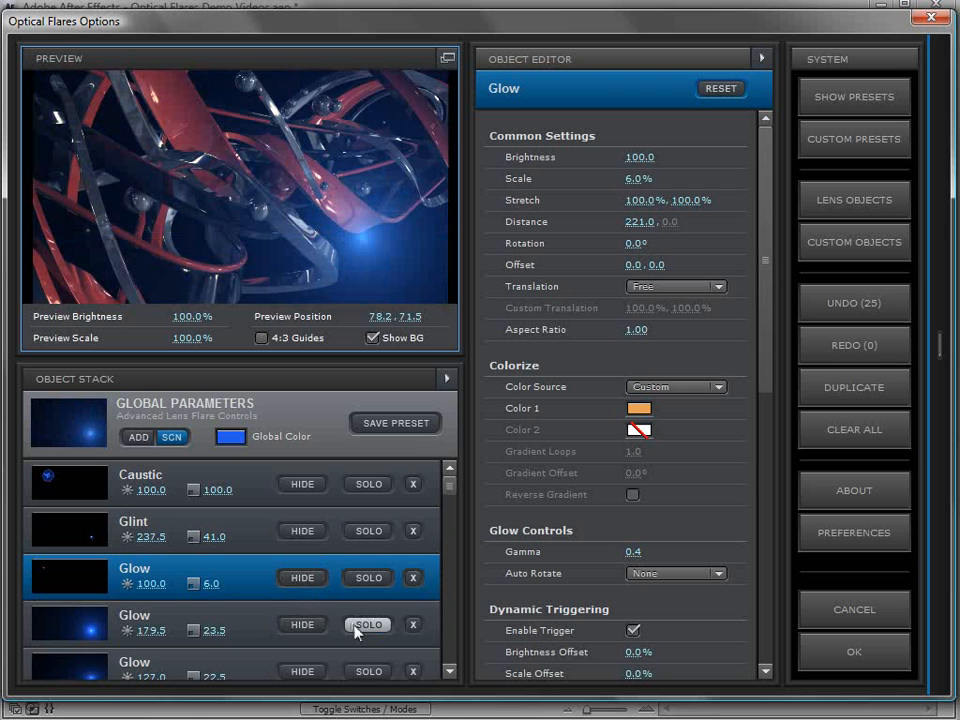
click(355, 629)
click(412, 625)
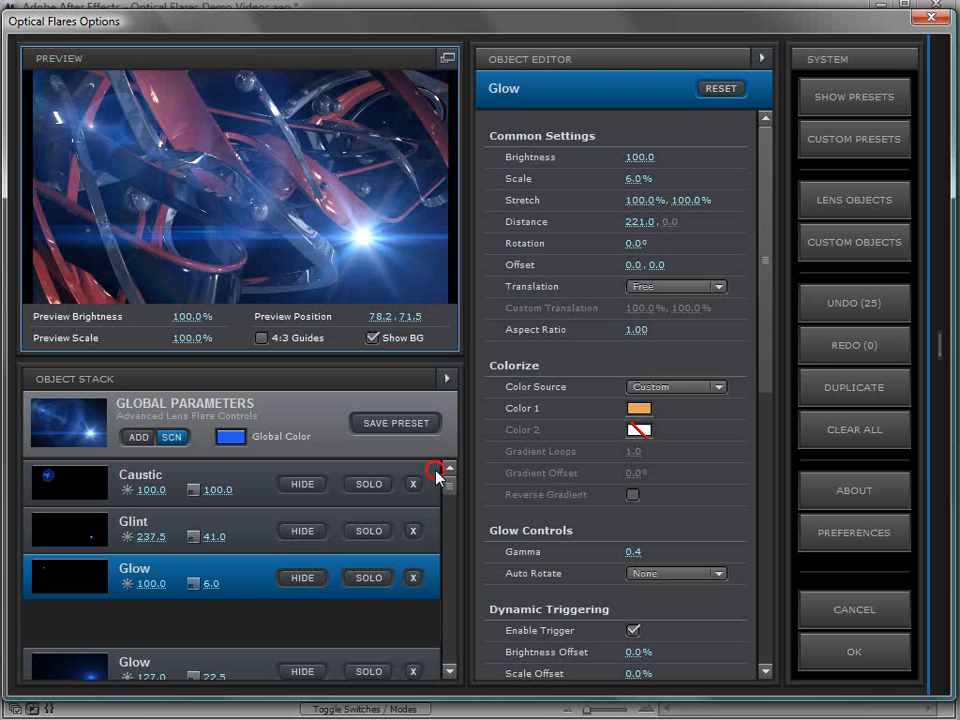
- Browse the stack objects and compare their thumbnails while moving the preview flare around, ending at about 16.8, 81.5
click(428, 474)
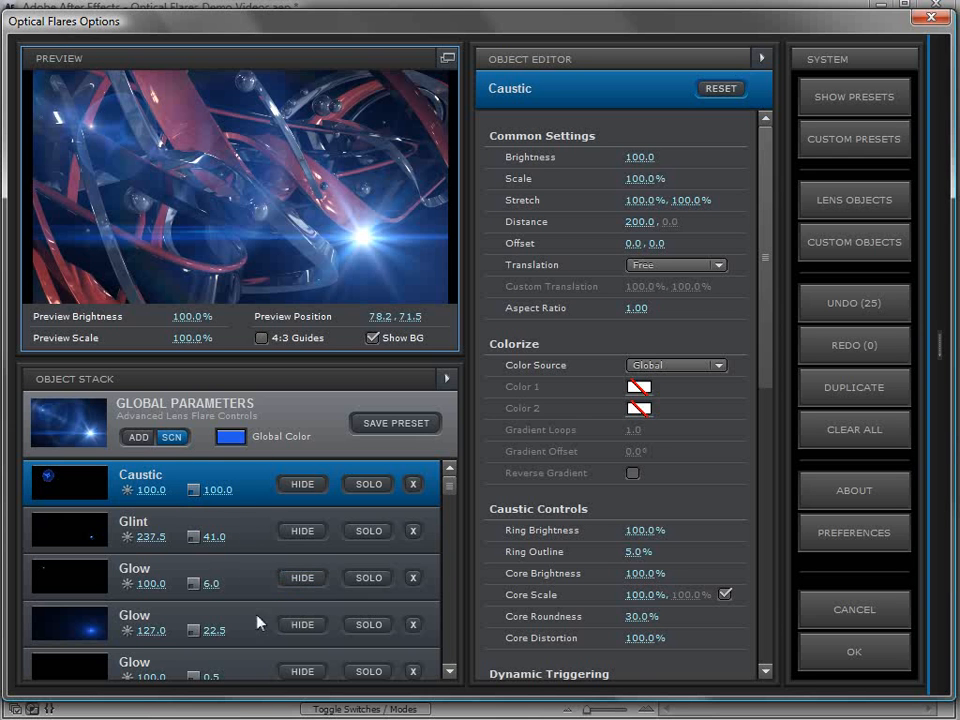
click(86, 632)
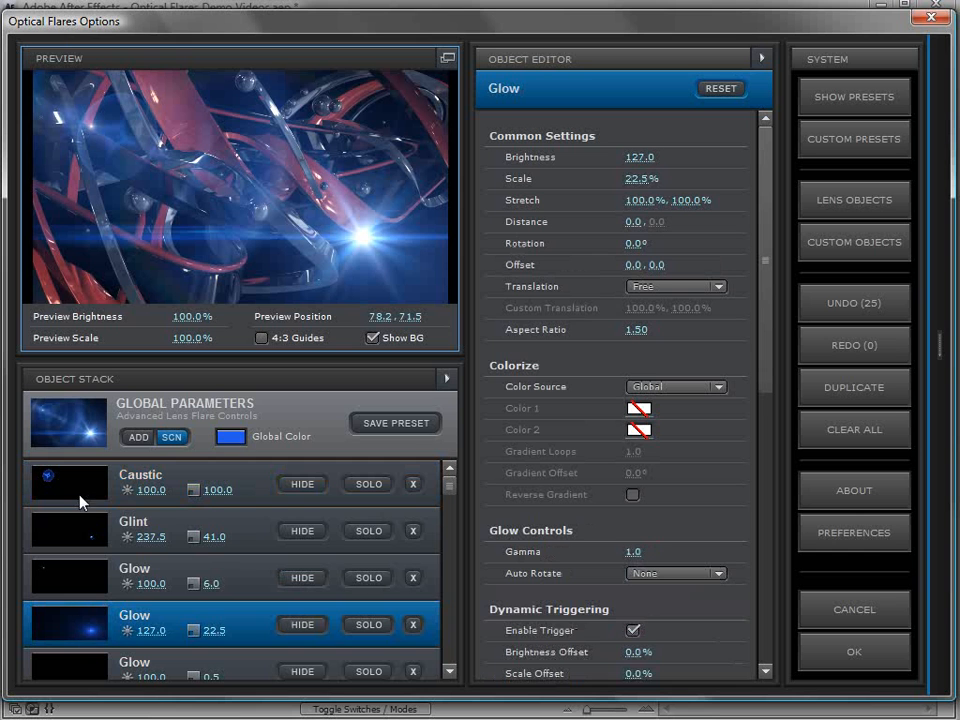
click(240, 526)
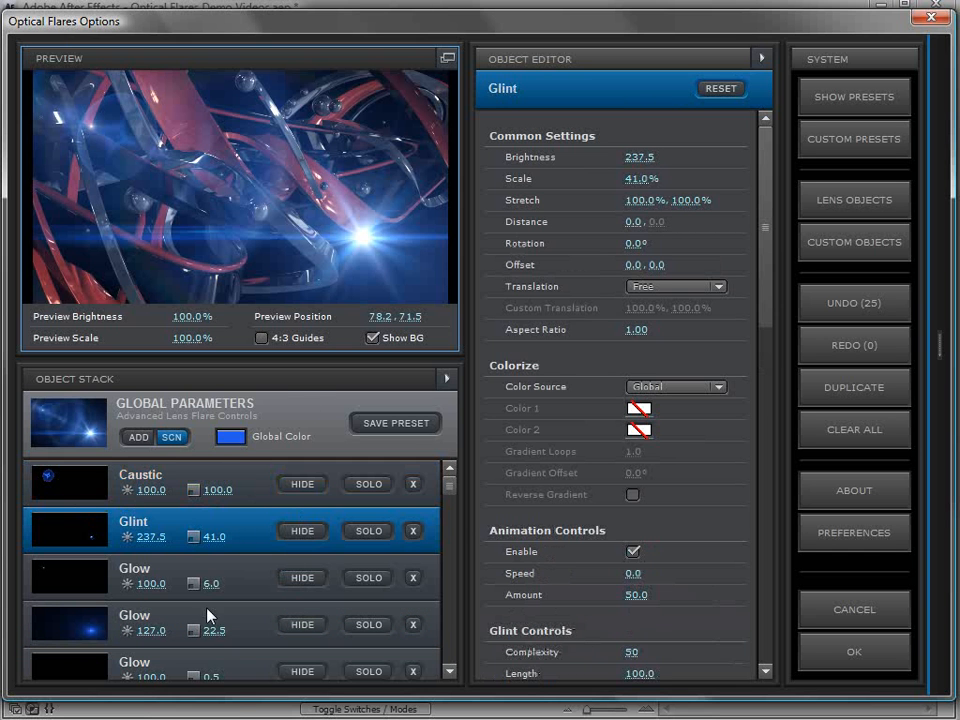
click(346, 240)
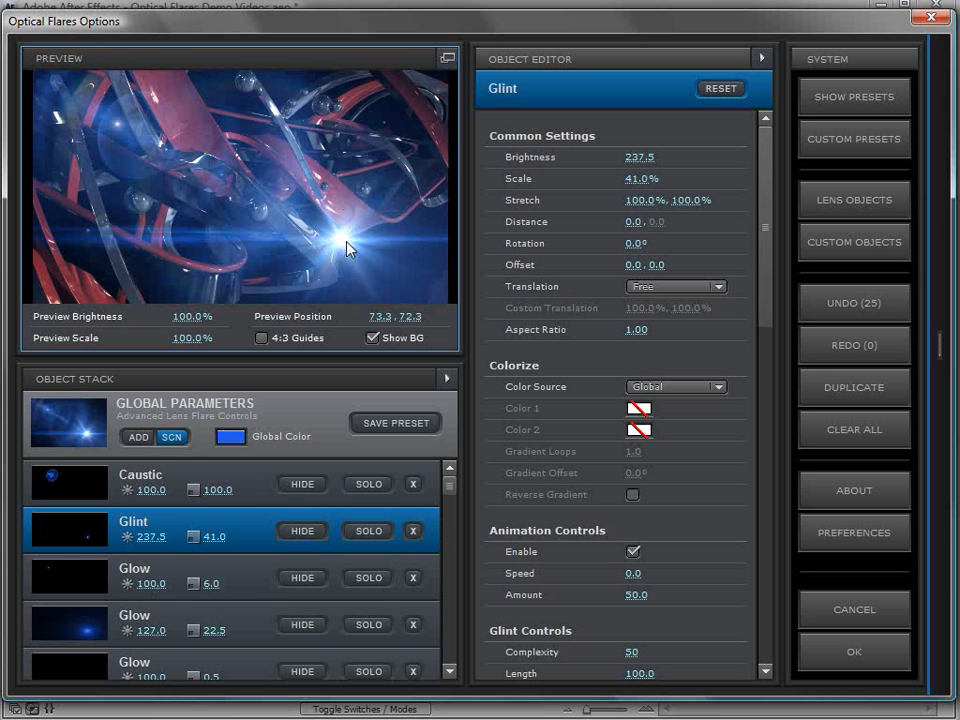
click(122, 121)
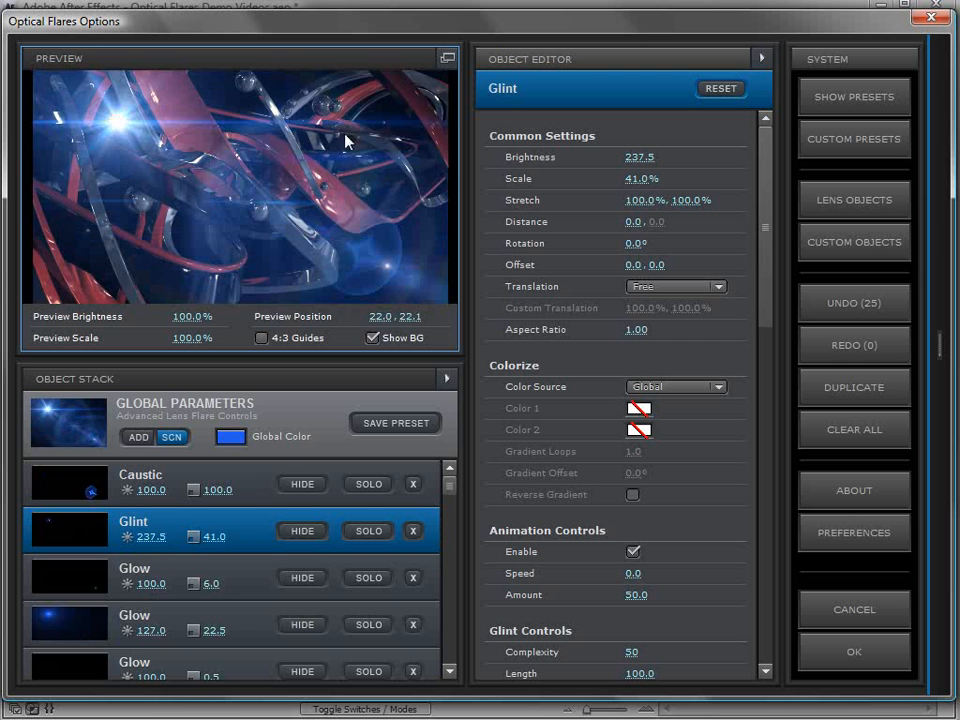
click(345, 139)
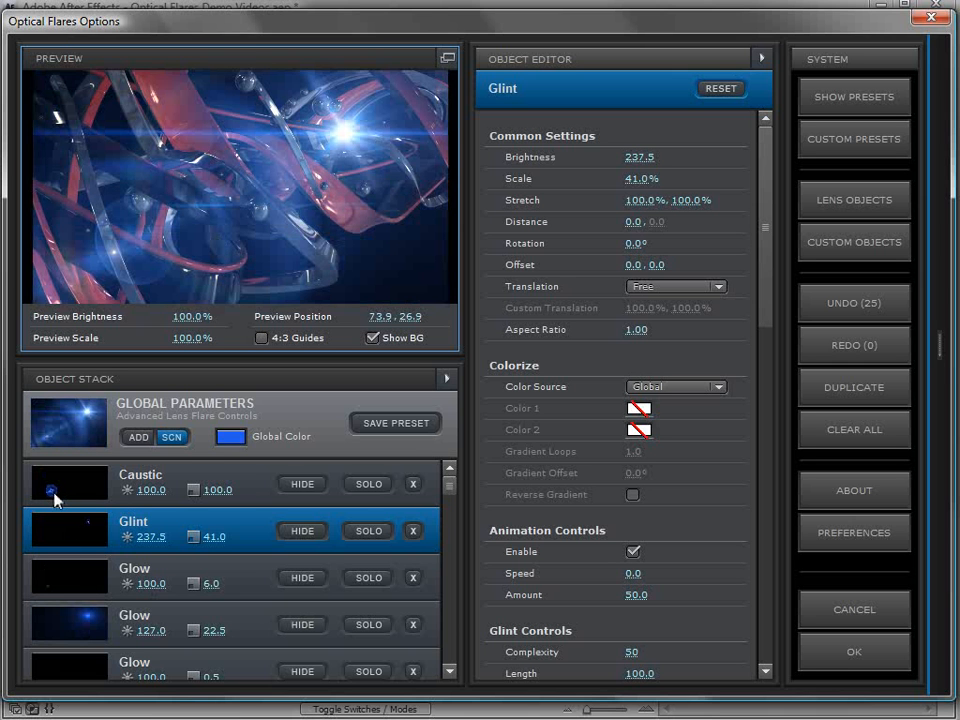
drag(342, 137, 96, 264)
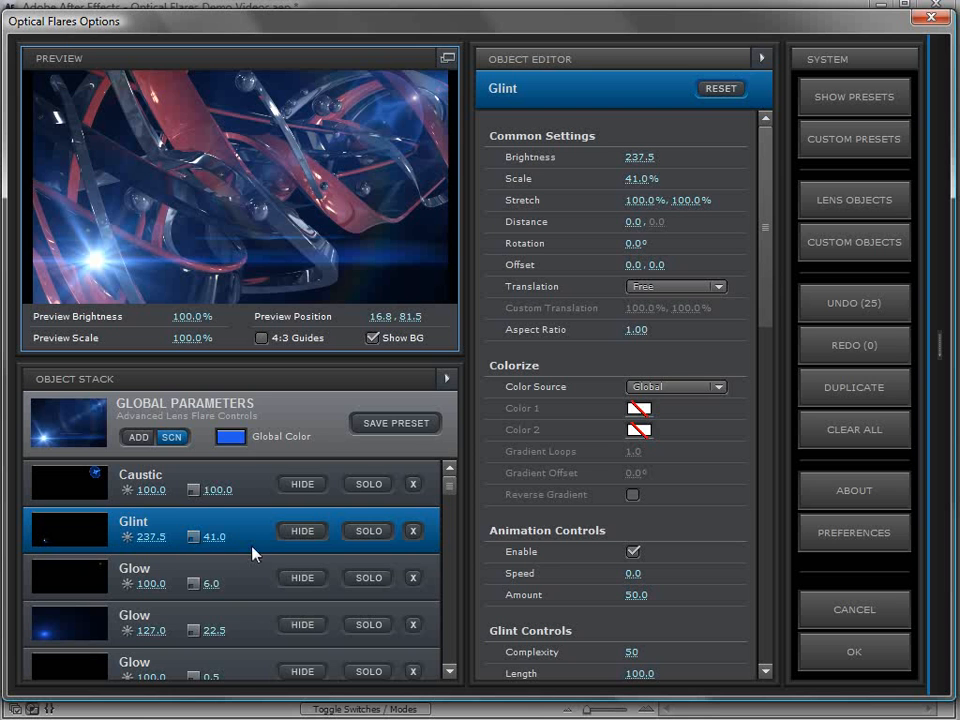
- Set the Glint object's scale to 60 and increase the second Glow object's scale to about 55.5
click(247, 526)
text(60)
key(Return)
key(ctrl+z)
drag(217, 630, 256, 633)
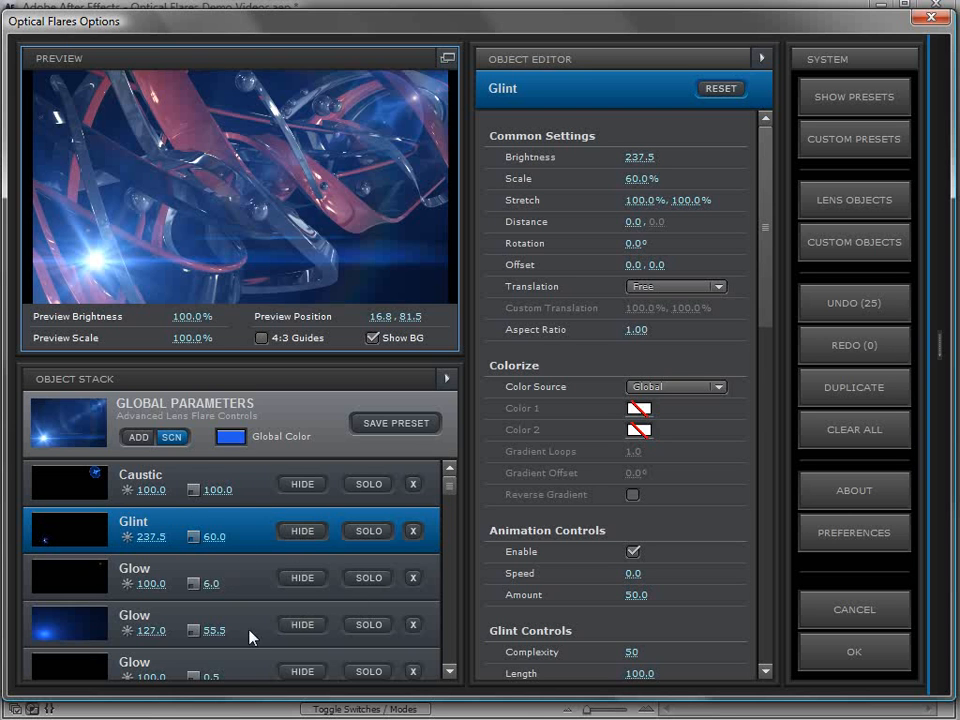
- Rename the Glint object as Small Glint and sort the object stack by type
double_click(132, 521)
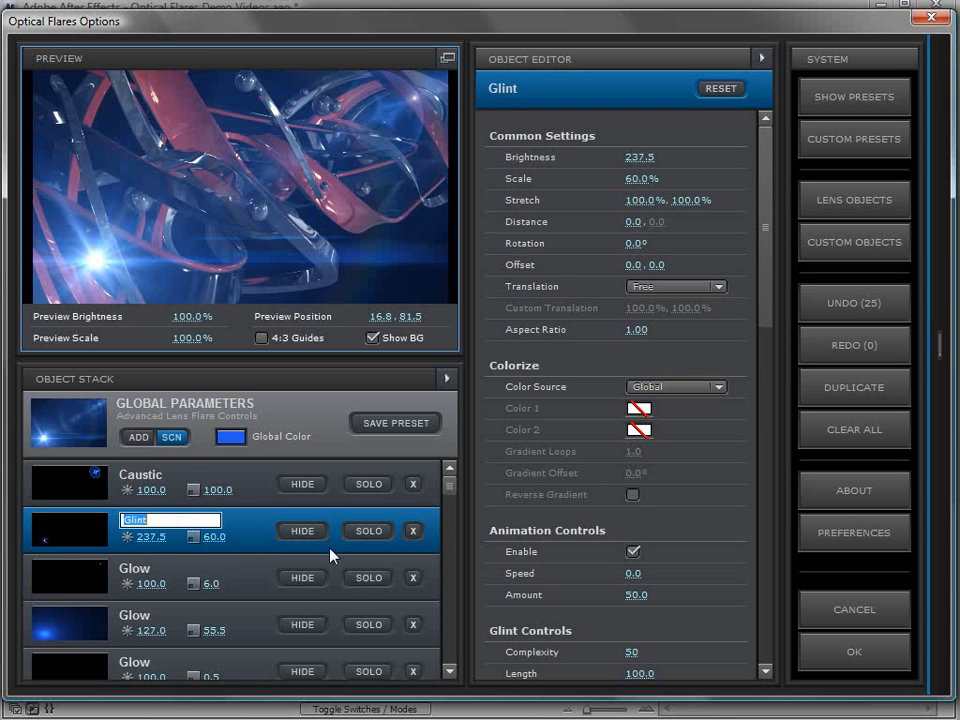
text(Small Glint)
click(242, 568)
click(225, 504)
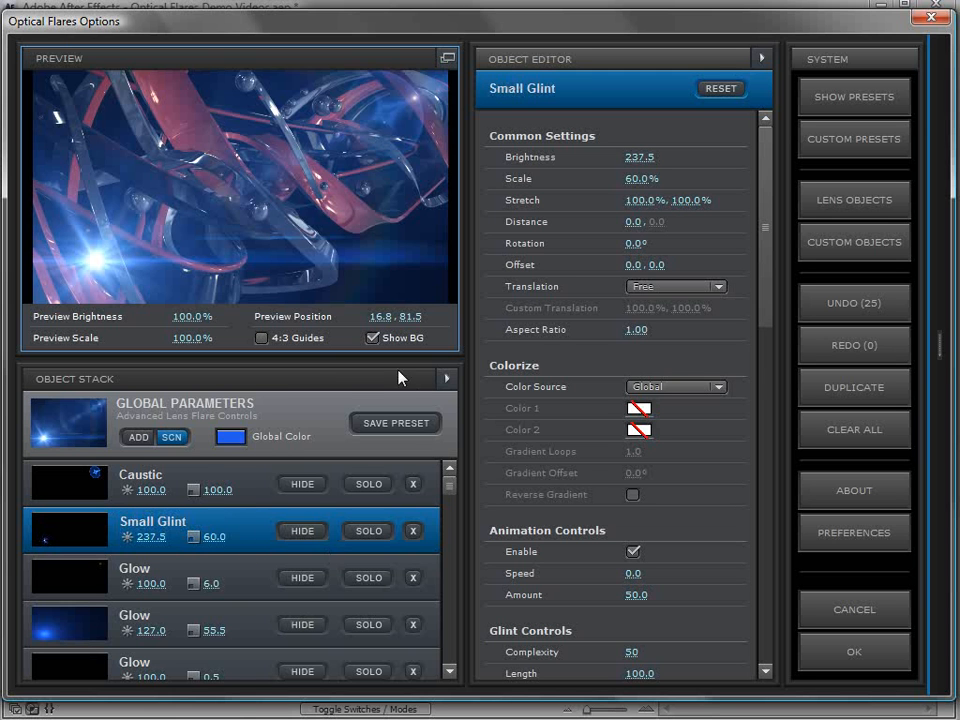
click(452, 382)
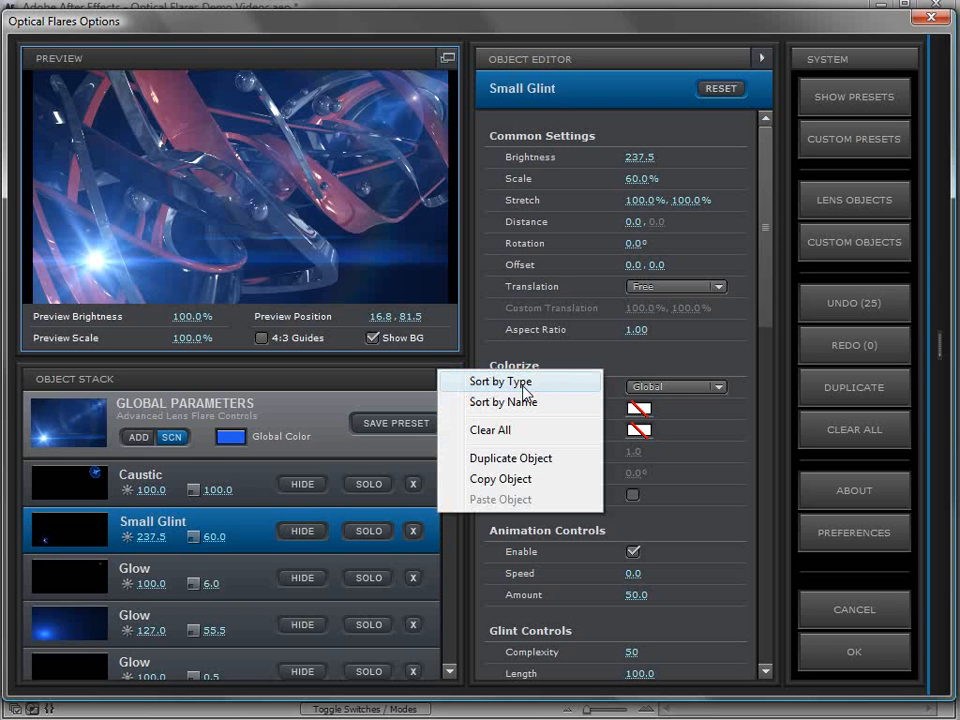
click(490, 381)
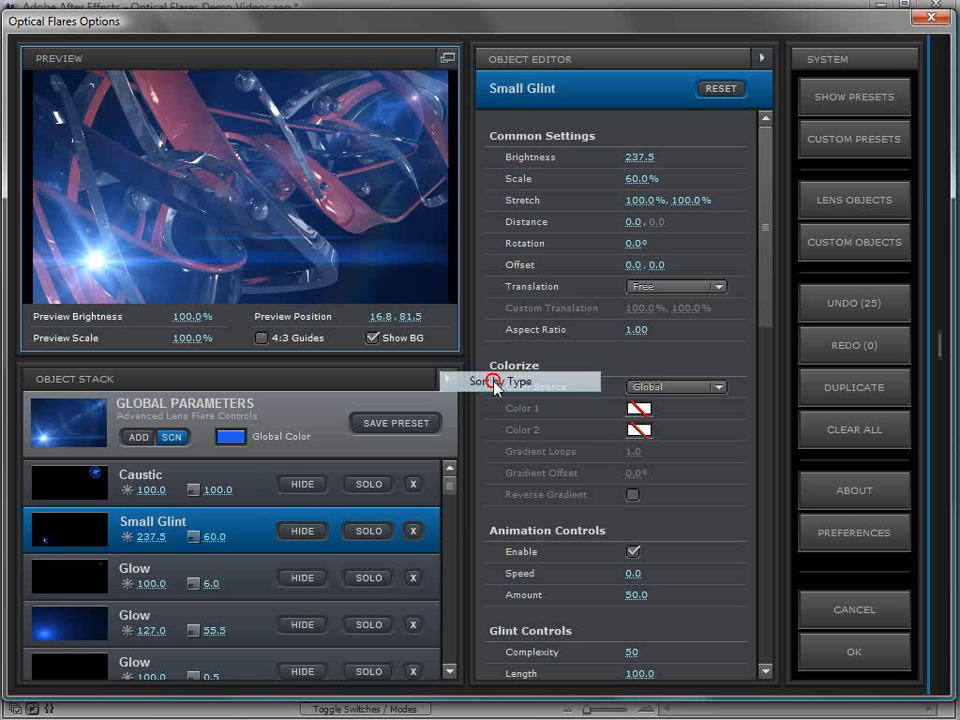
- Move the Caustic object below the first Glow in the object stack
mouse_move(450, 489)
mouse_down()
mouse_move(454, 518)
mouse_move(454, 486)
mouse_up()
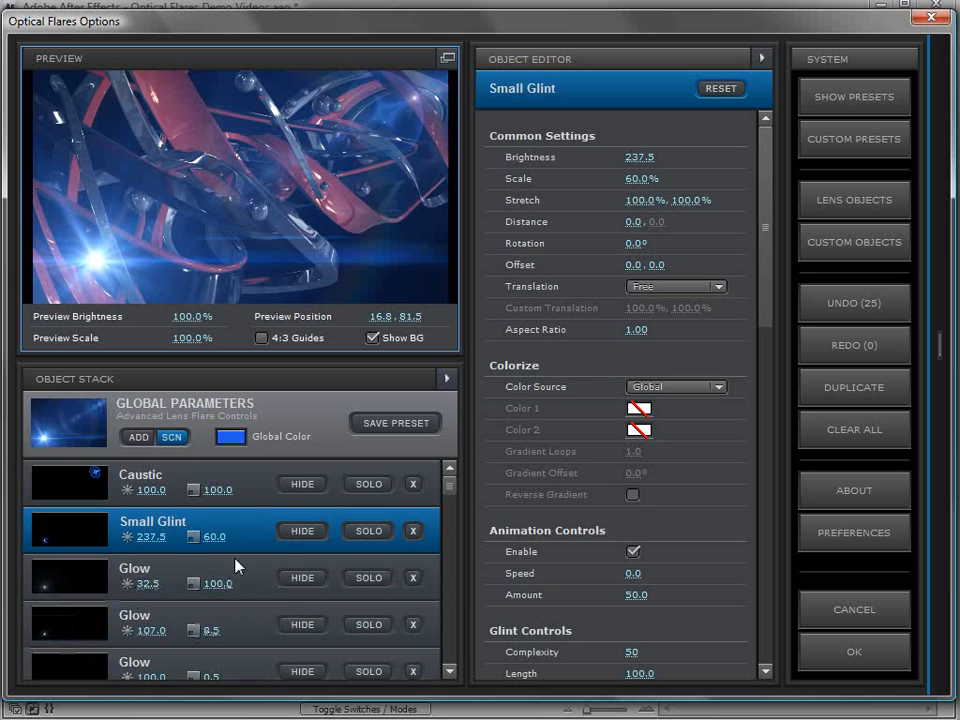
click(242, 591)
scroll(241, 625, down, 3)
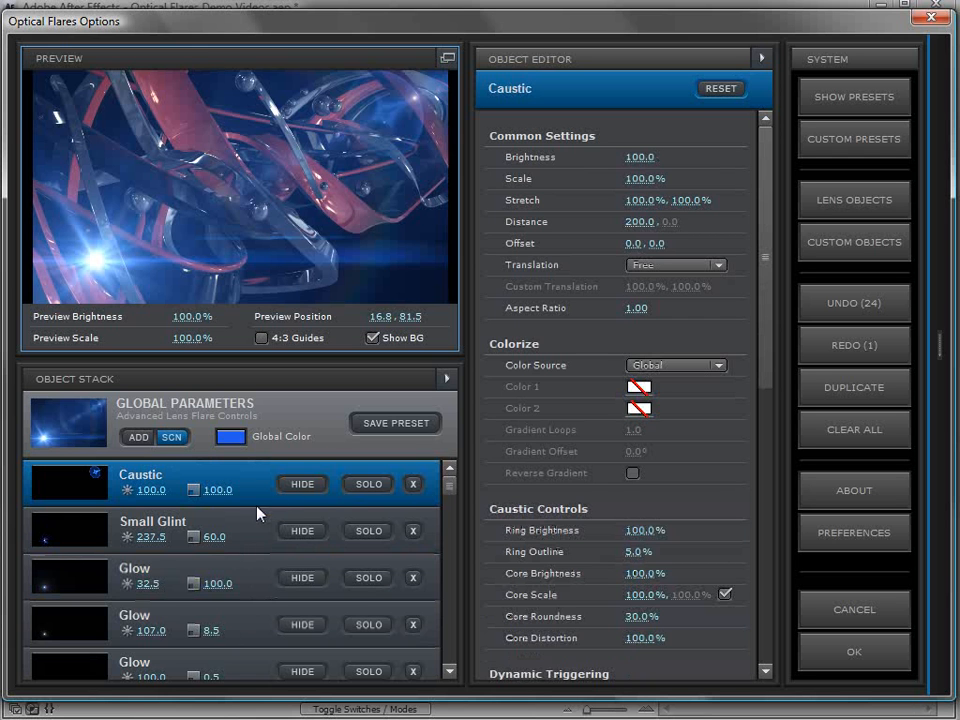
drag(249, 484, 236, 594)
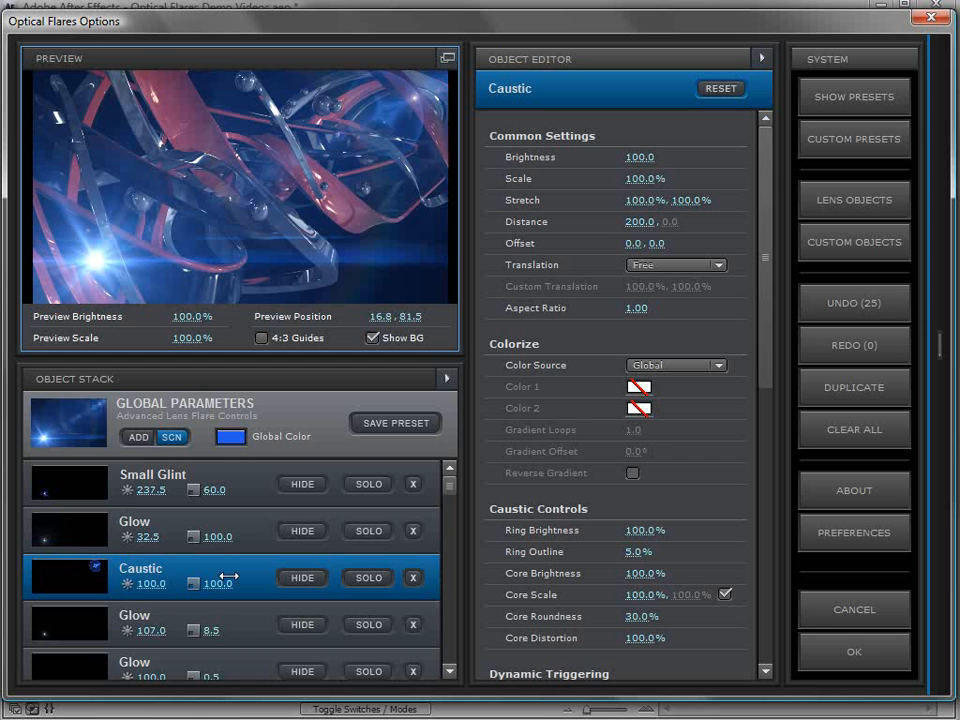
- Look through the rest of the object stack and the Caustic object's settings
scroll(242, 538, down, 5)
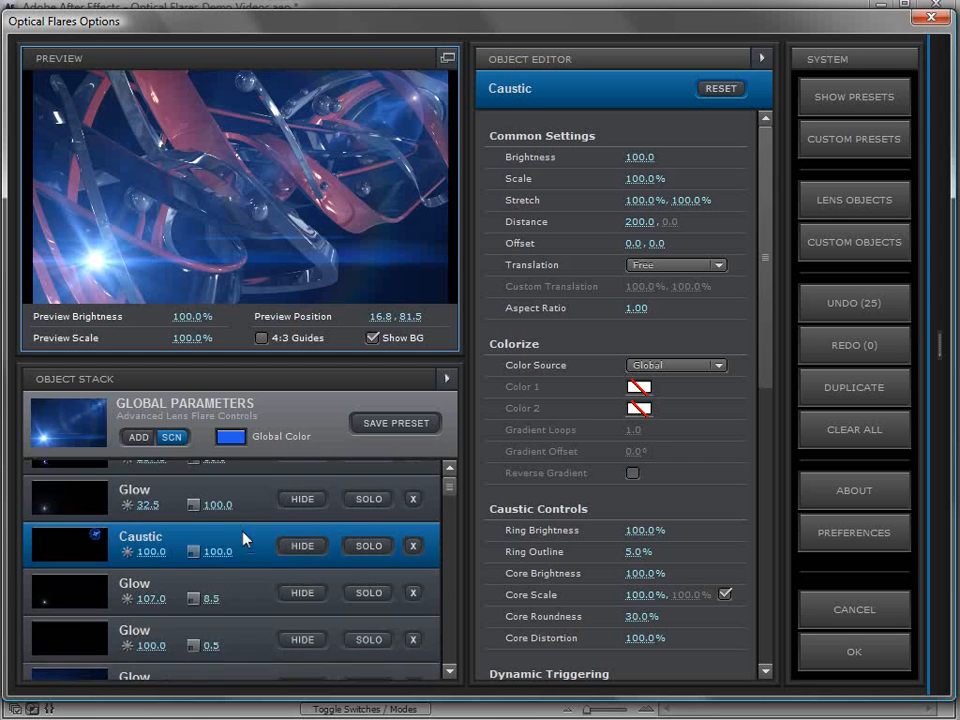
scroll(244, 538, down, 2)
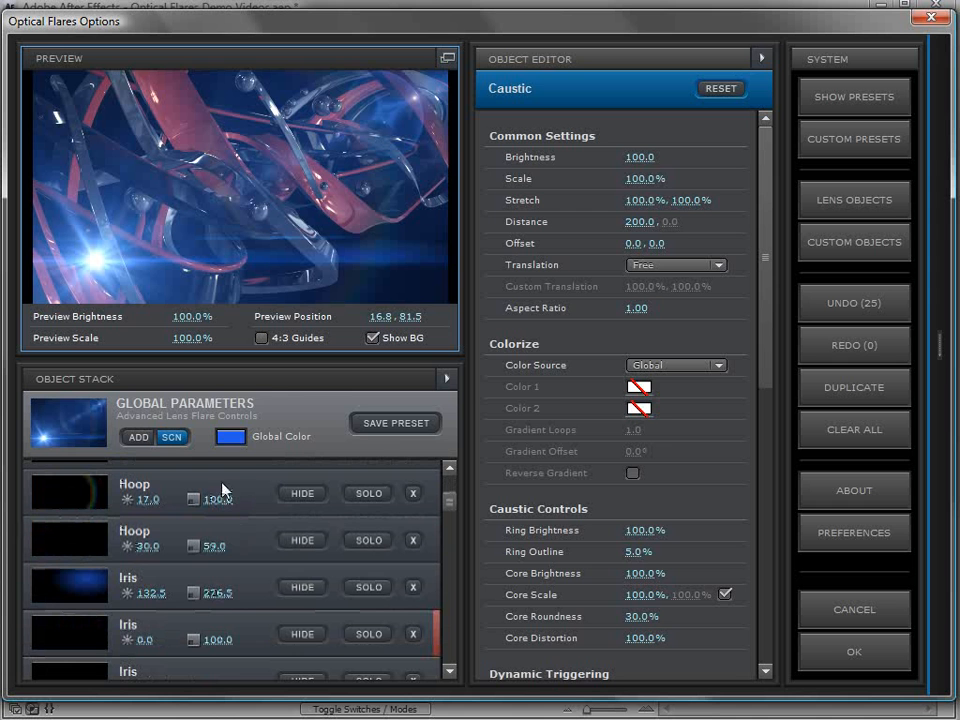
scroll(570, 245, down, 5)
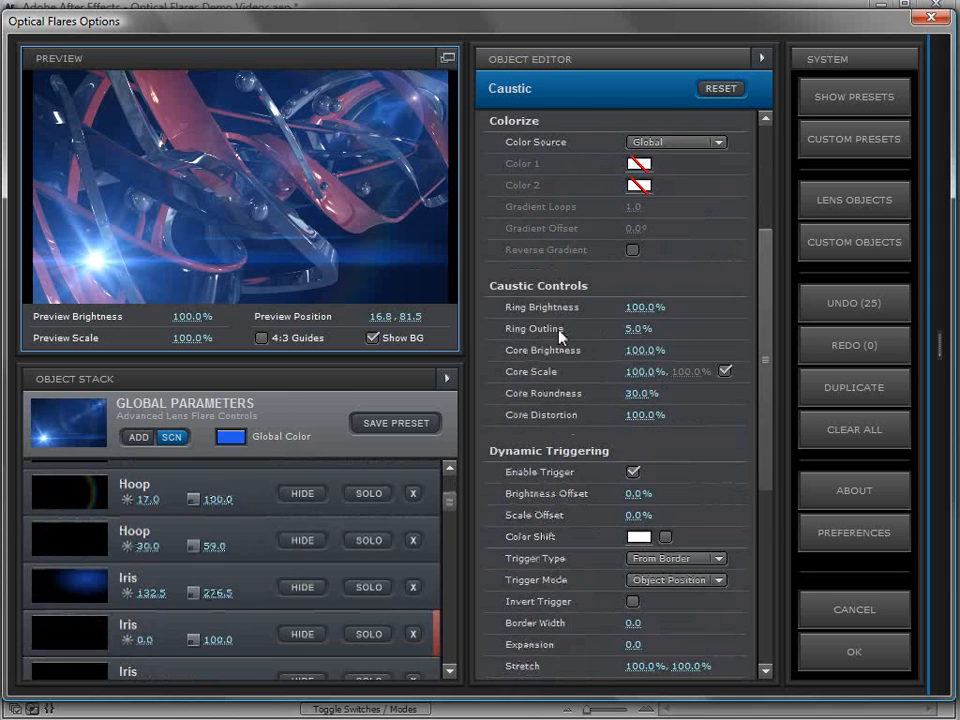
scroll(530, 497, up, 5)
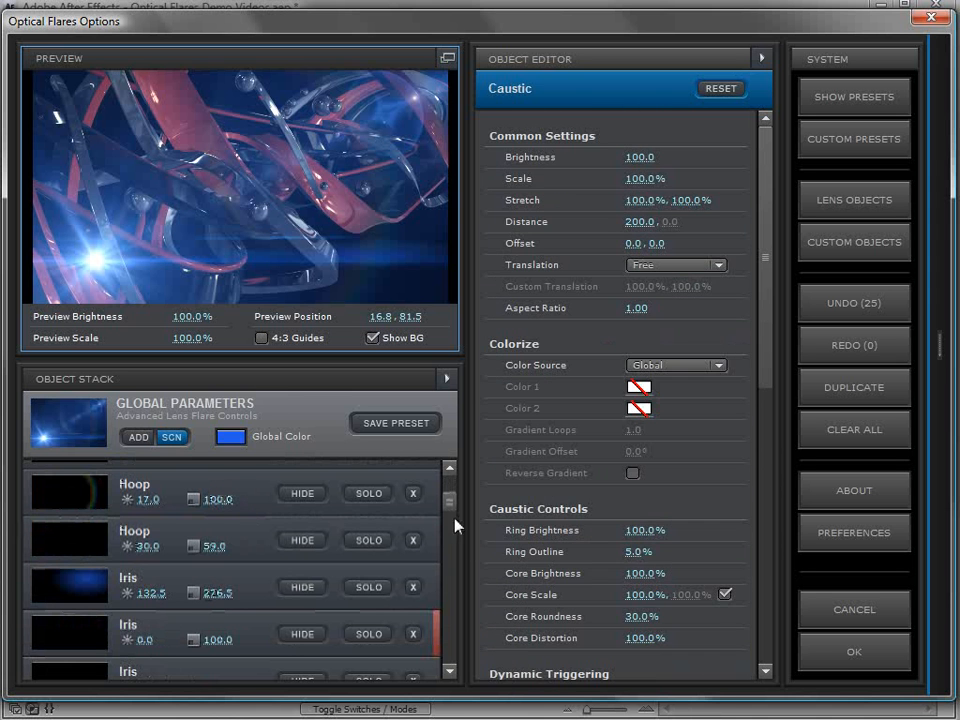
scroll(455, 510, up, 7)
- Copy the Small Glint's Complexity value into the first Glow's Brightness Offset and turn off that Glow's Enable Trigger option
click(244, 476)
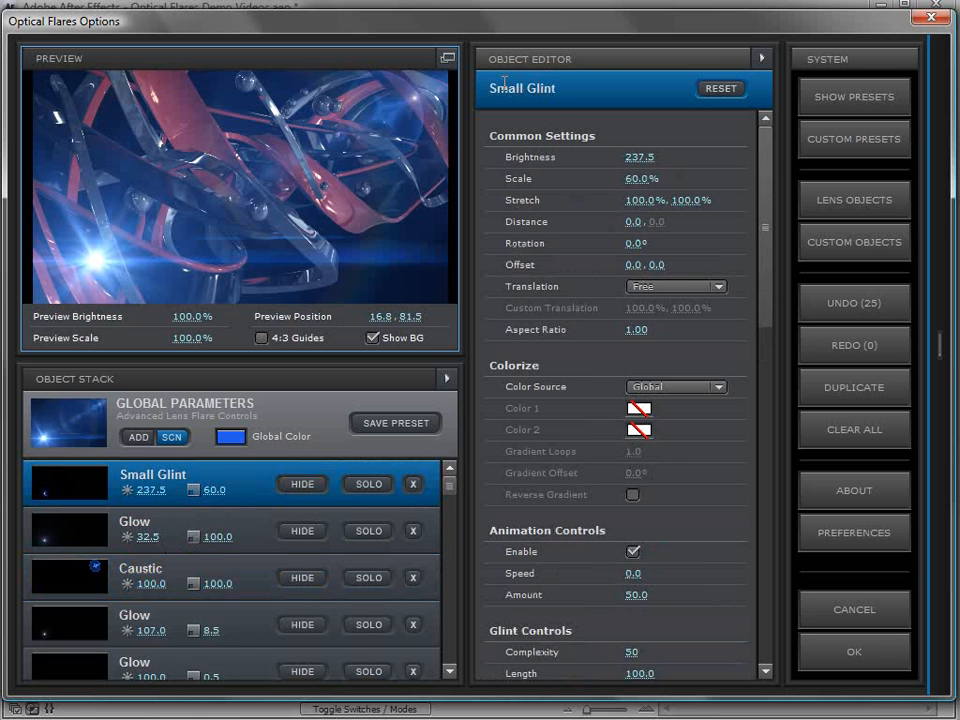
drag(768, 229, 766, 326)
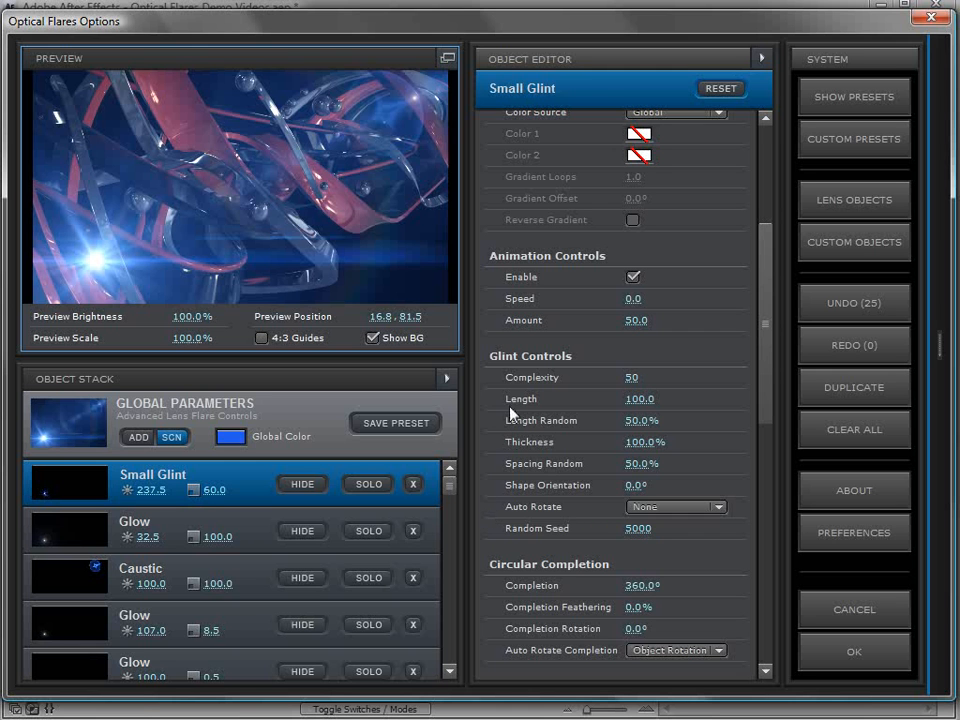
right_click(519, 381)
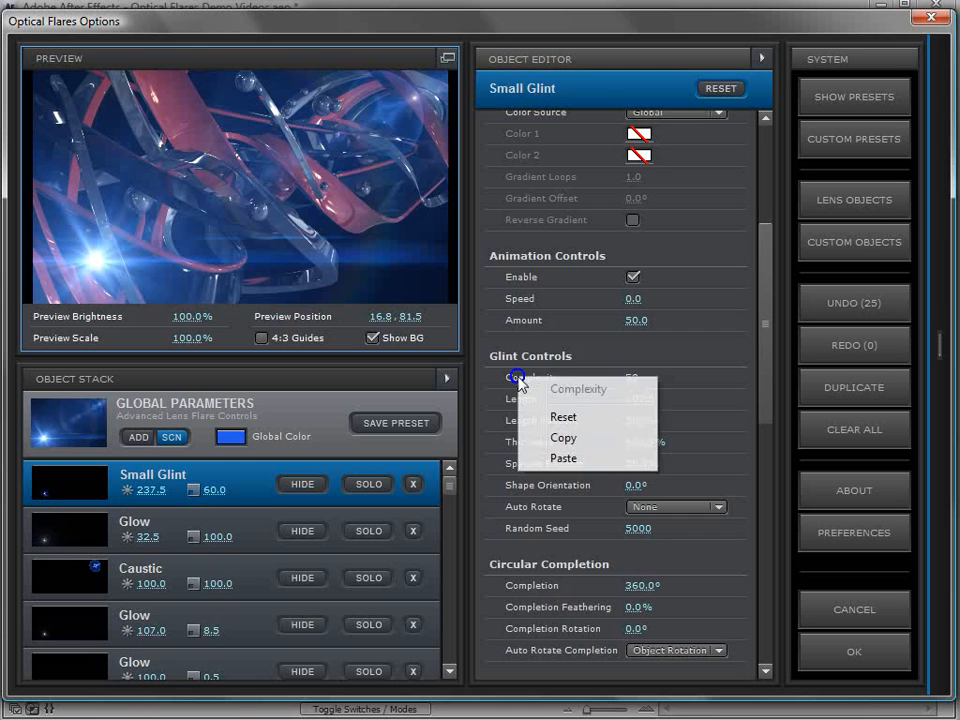
click(572, 440)
click(255, 523)
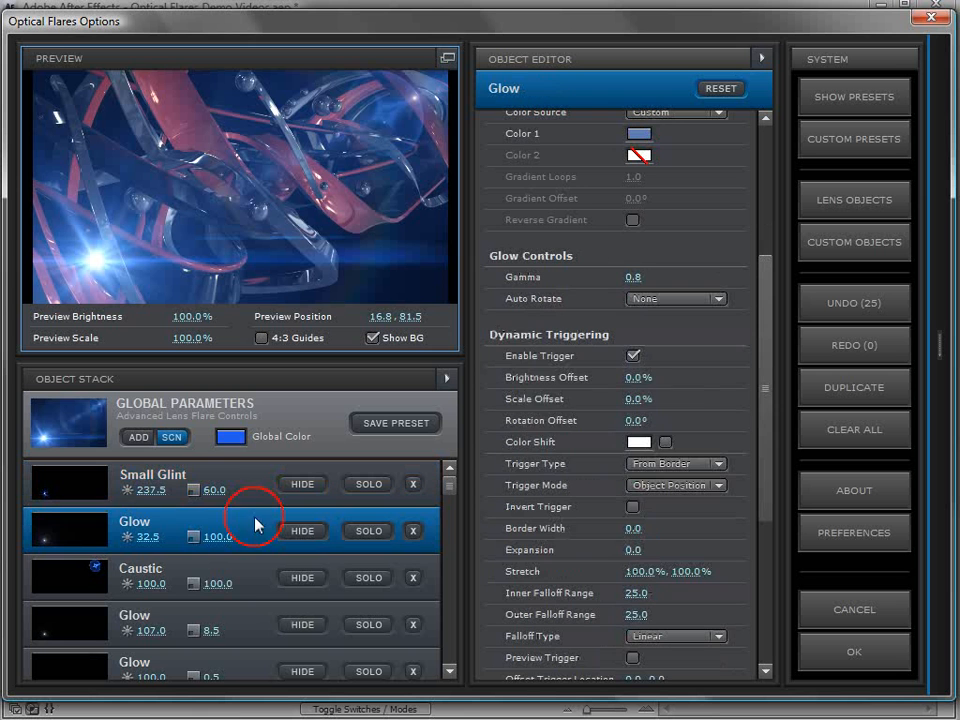
right_click(527, 379)
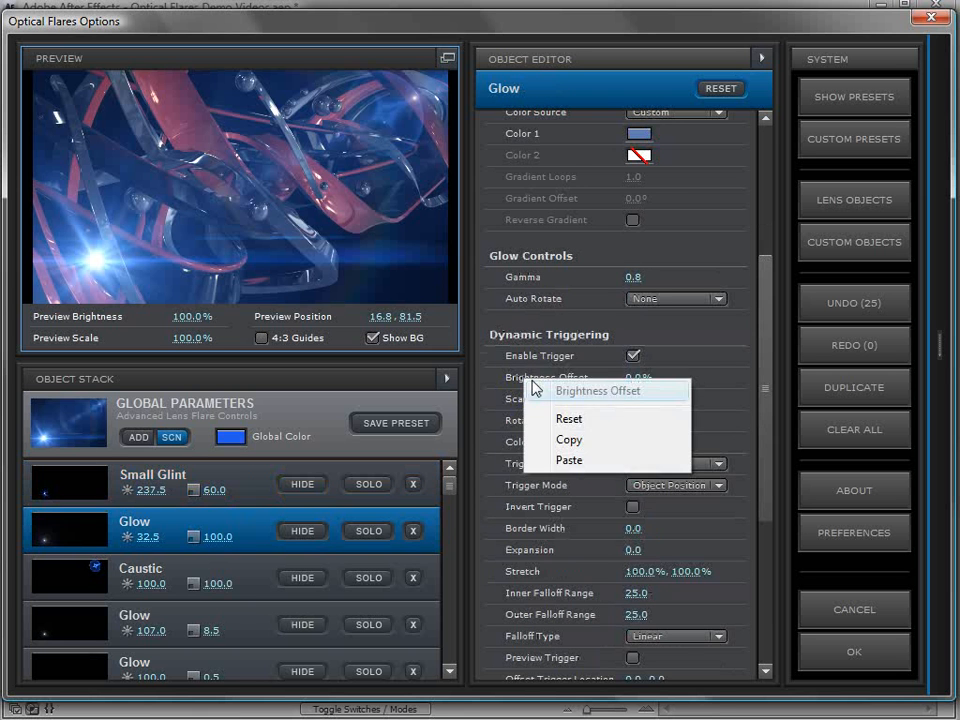
click(567, 460)
click(632, 355)
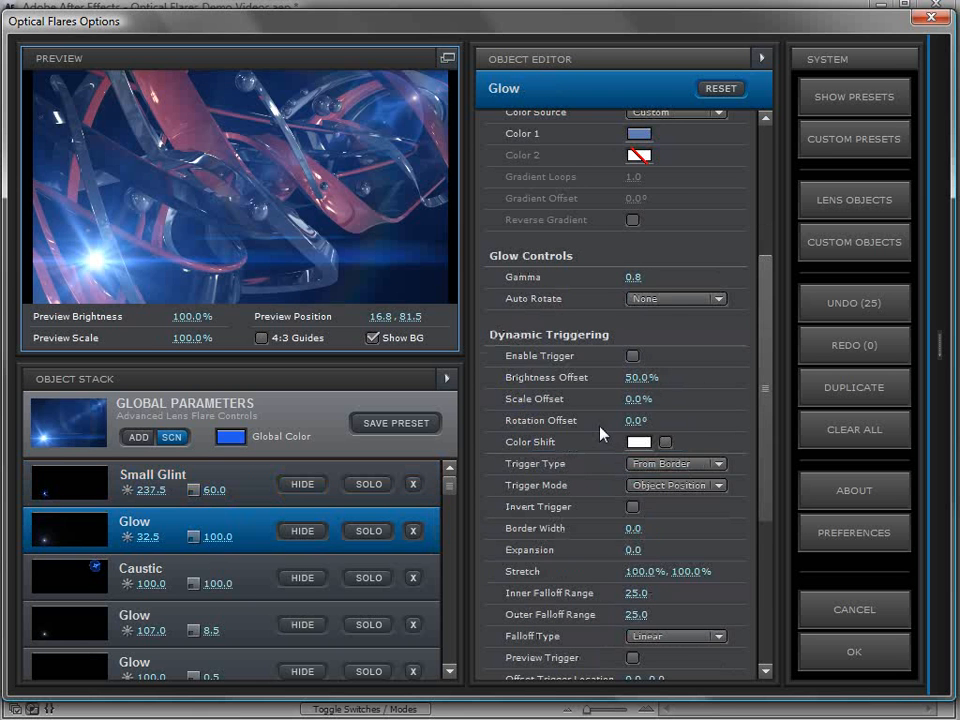
- Try copying the Glow's Color 1 onto its Brightness Offset, and copy the Brightness Offset value itself
right_click(527, 133)
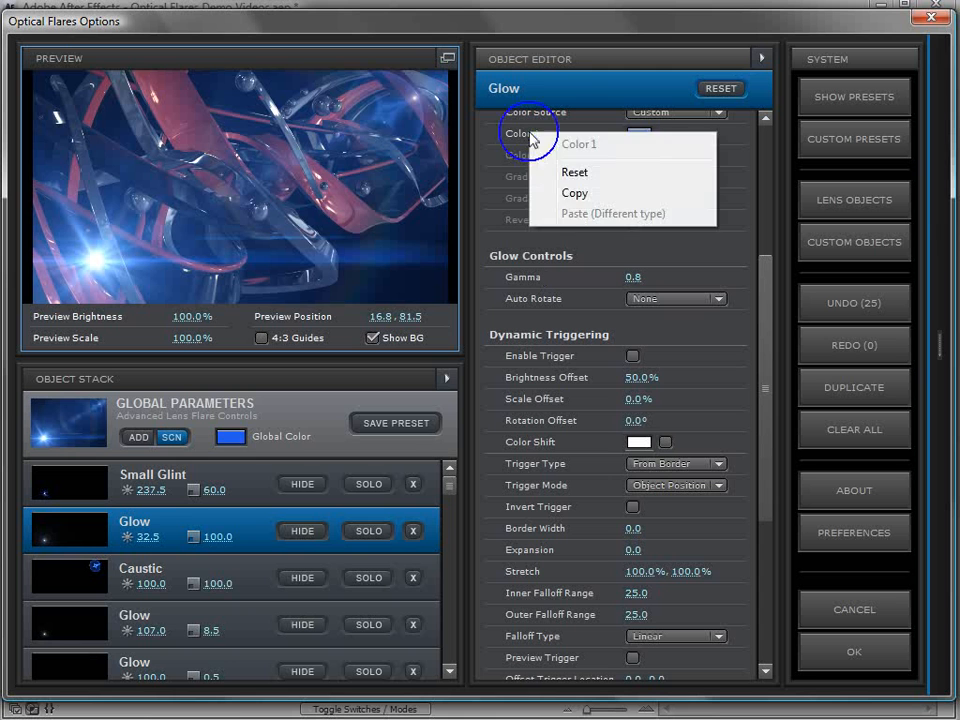
click(570, 193)
right_click(546, 381)
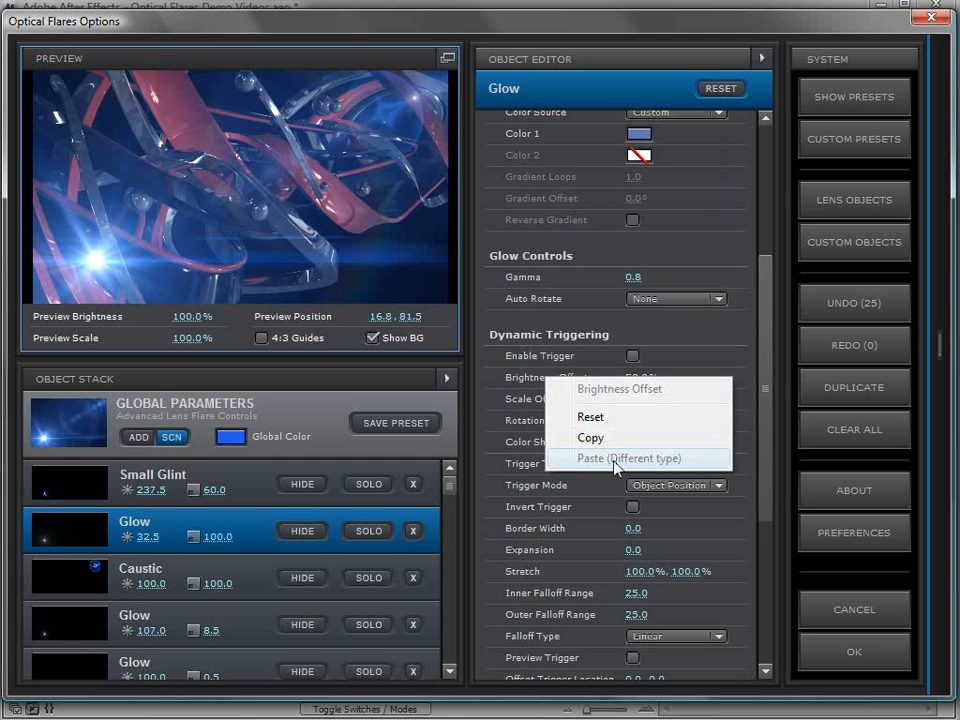
click(615, 463)
scroll(539, 301, down, 1)
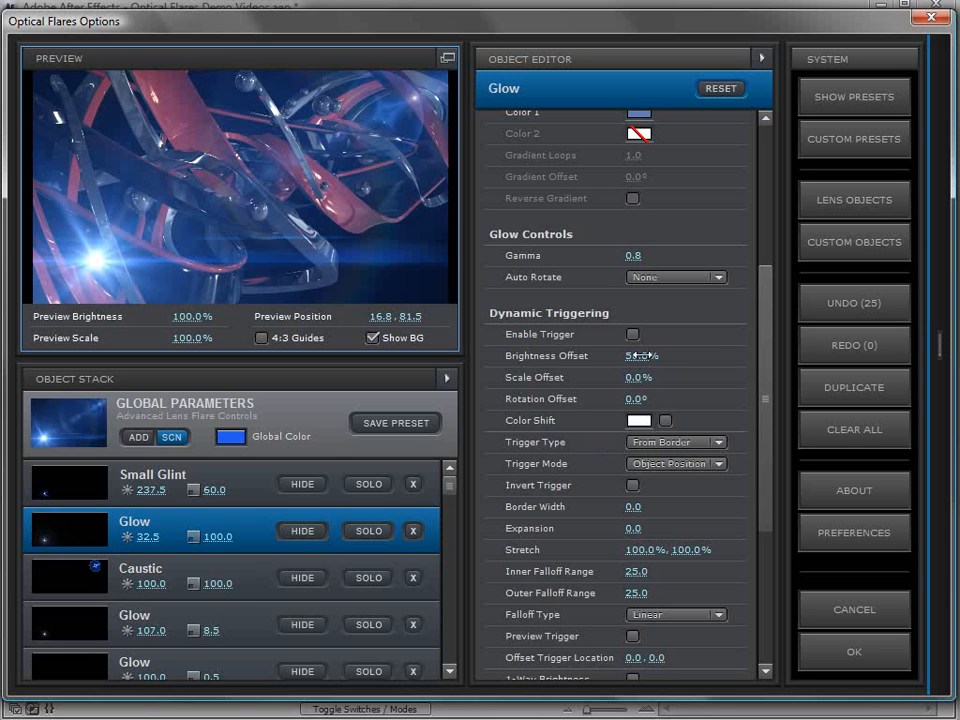
right_click(555, 357)
click(609, 416)
- Copy the first Glow's entire Dynamic Triggering group and paste it onto the Caustic object's Dynamic Triggering group
right_click(520, 312)
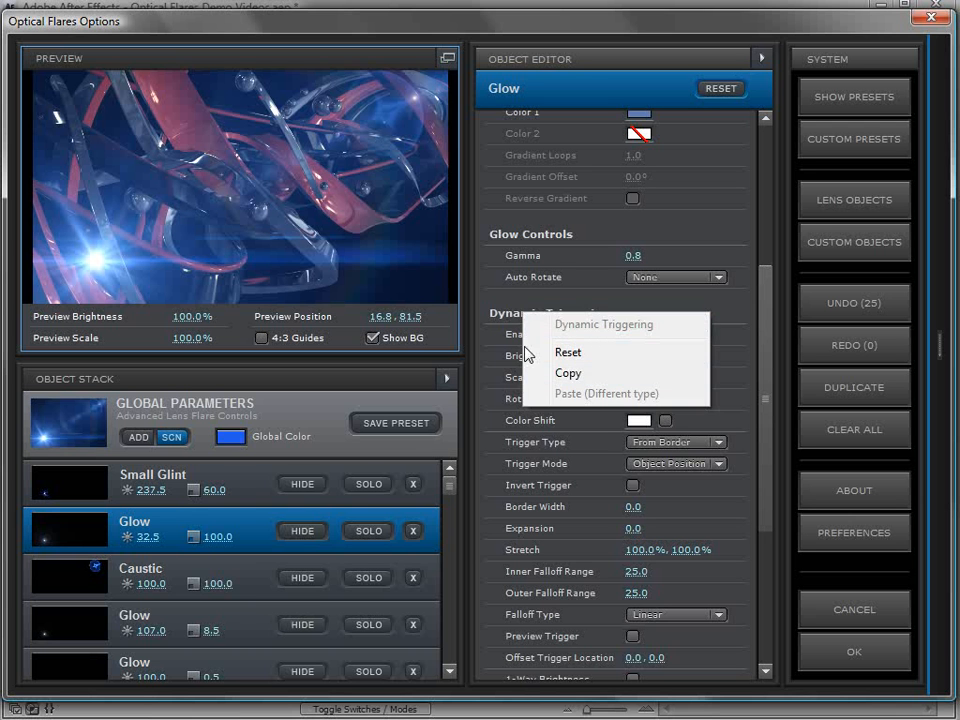
right_click(510, 314)
click(554, 373)
click(257, 572)
right_click(528, 252)
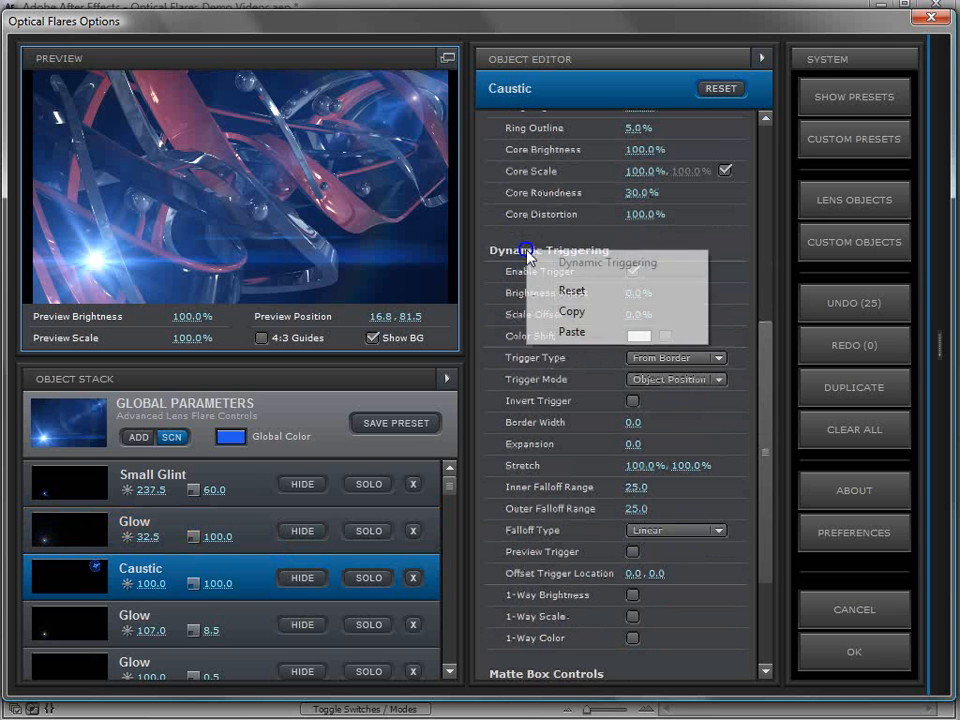
click(570, 333)
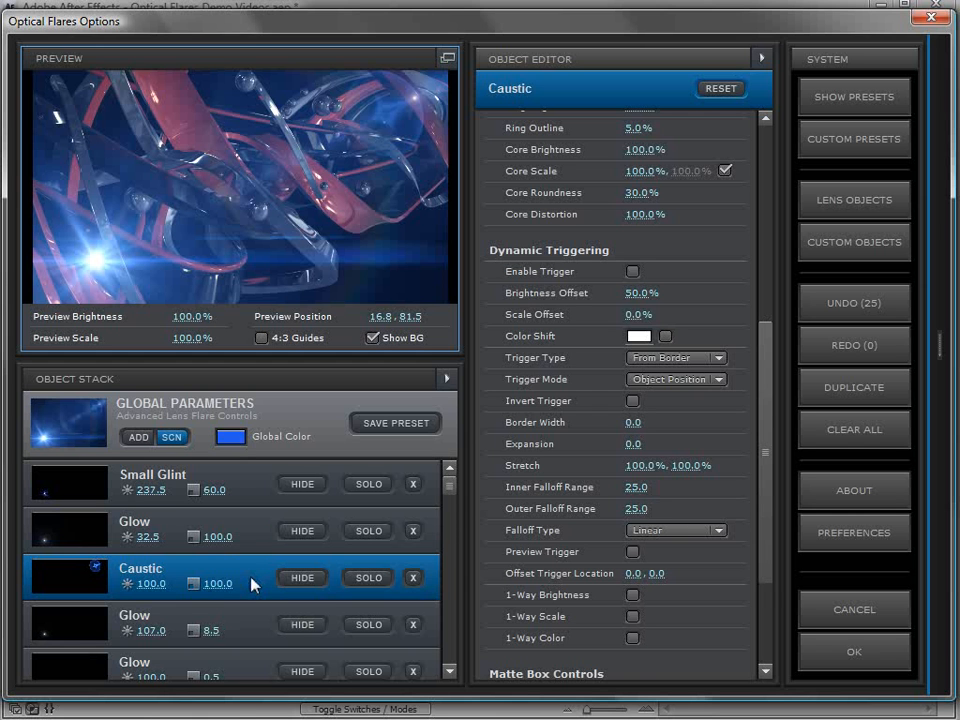
- Cycle through the first four stack objects to compare their Dynamic Triggering settings, ending on Caustic
key(Up)
key(Up)
key(Down)
key(Down)
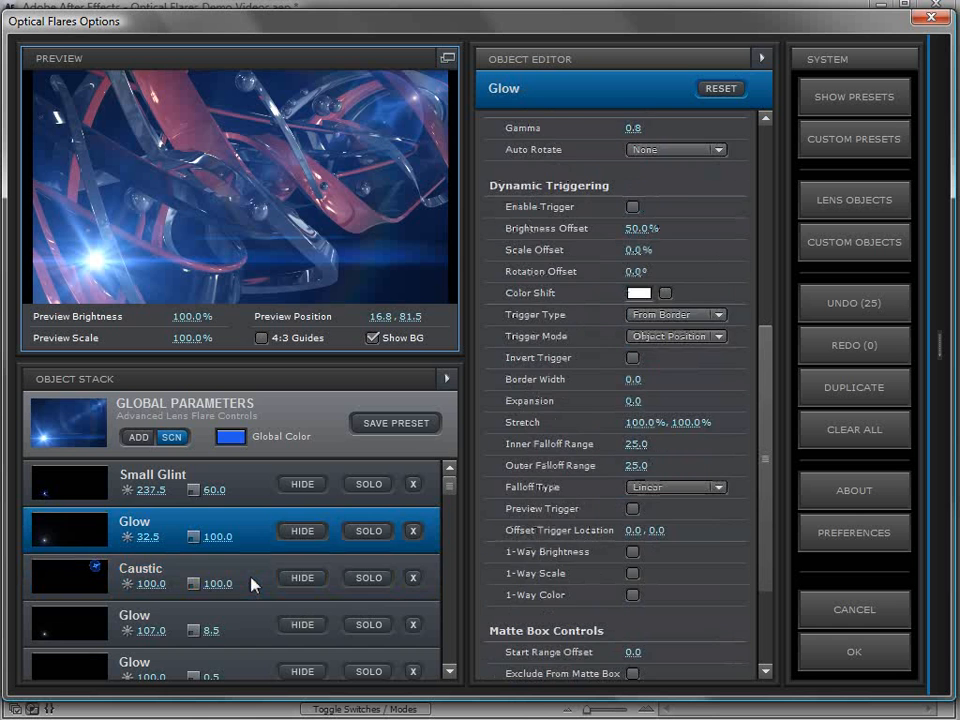
key(Down)
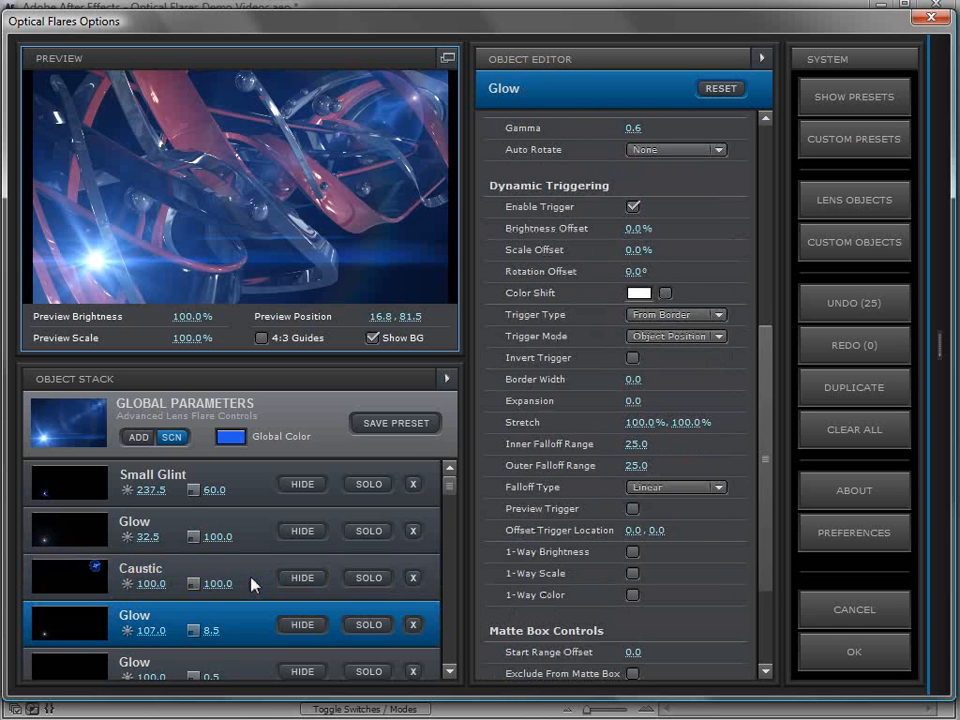
key(Up)
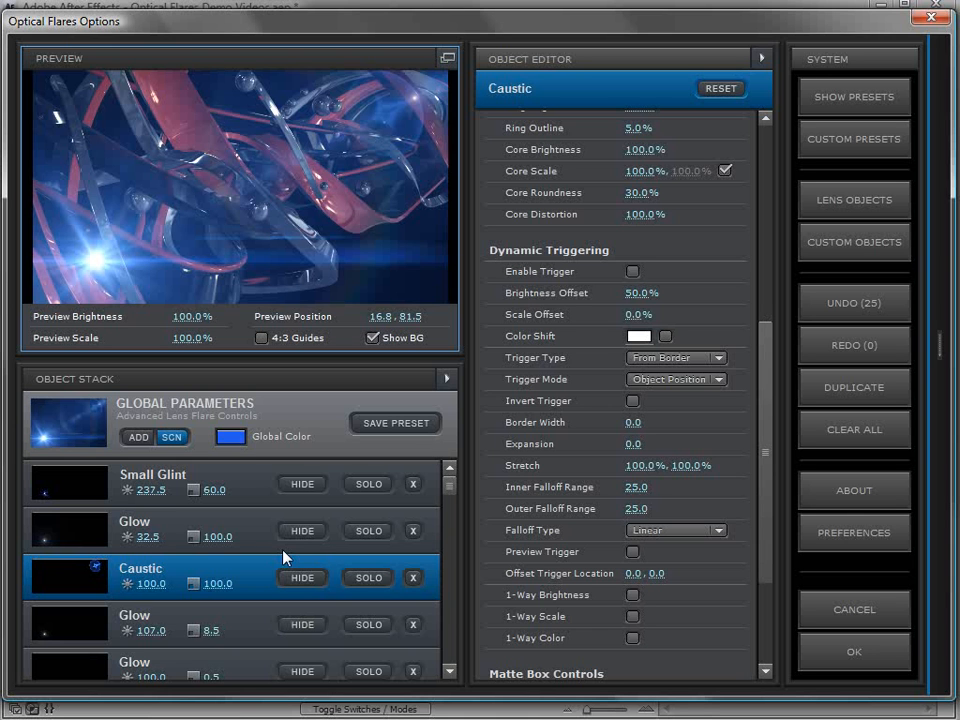
- Try duplicating the Caustic object twice, deleting each copy from the stack
key(ctrl+d)
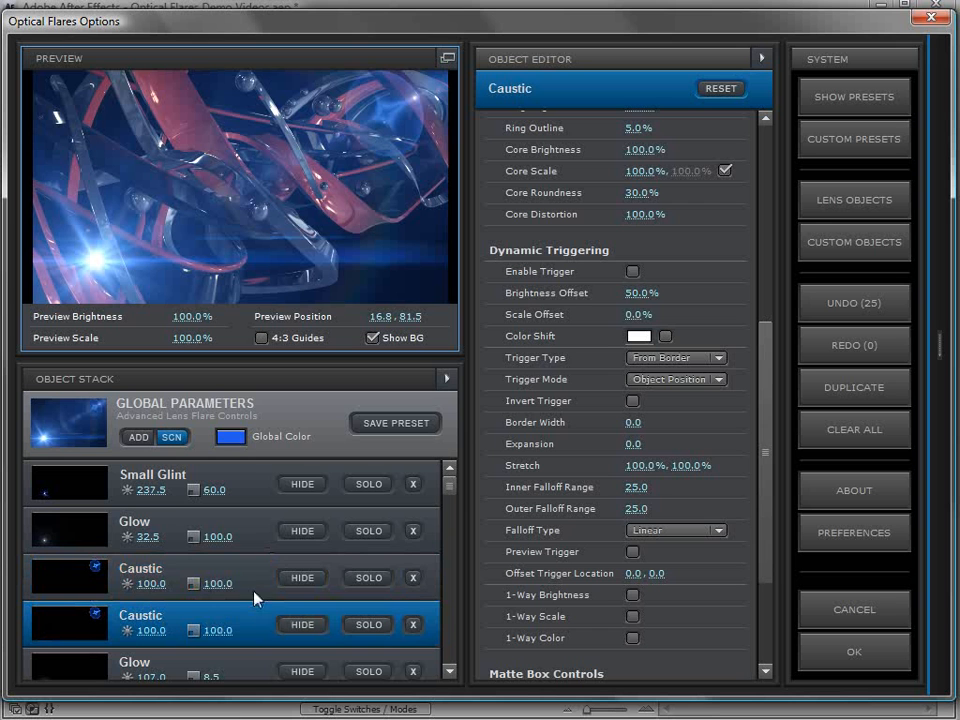
key(Delete)
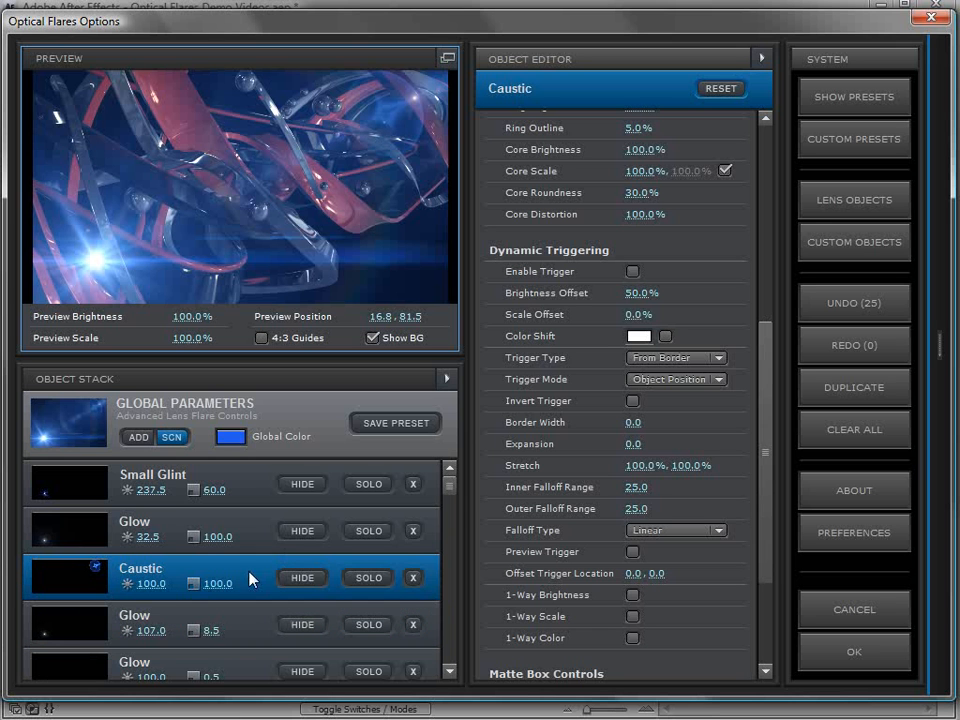
click(845, 393)
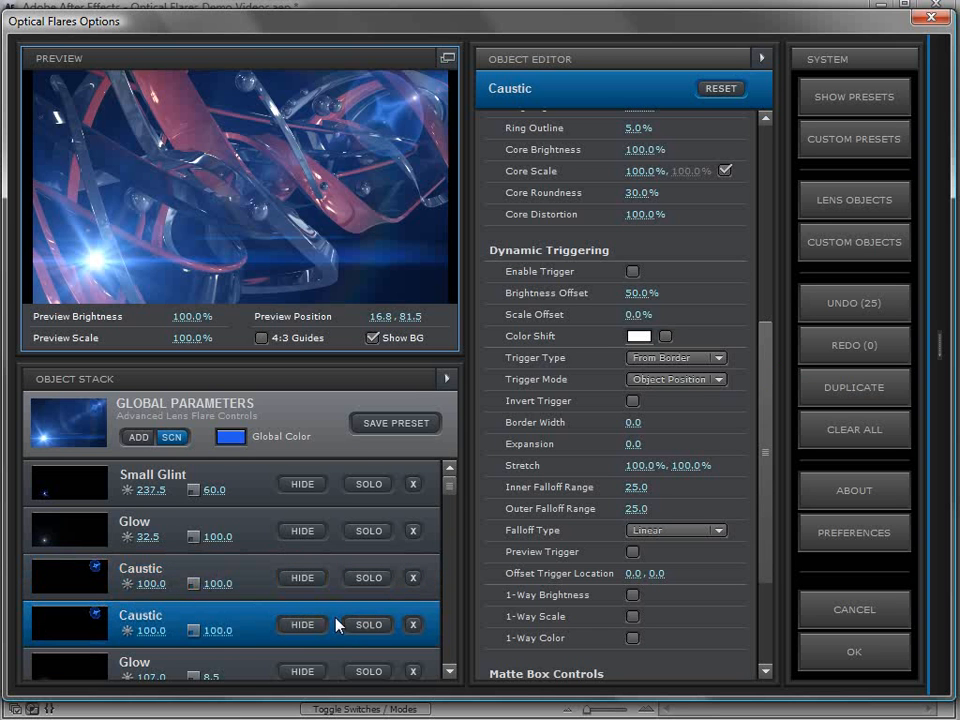
click(411, 625)
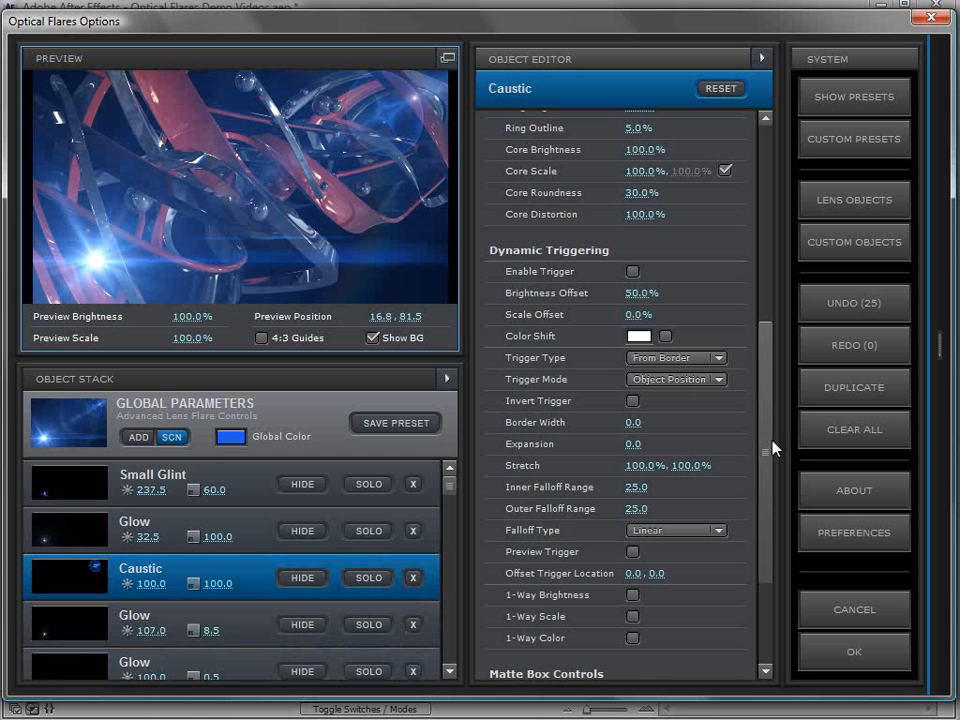
- Clear all objects from the flare and turn off the preview background
click(822, 429)
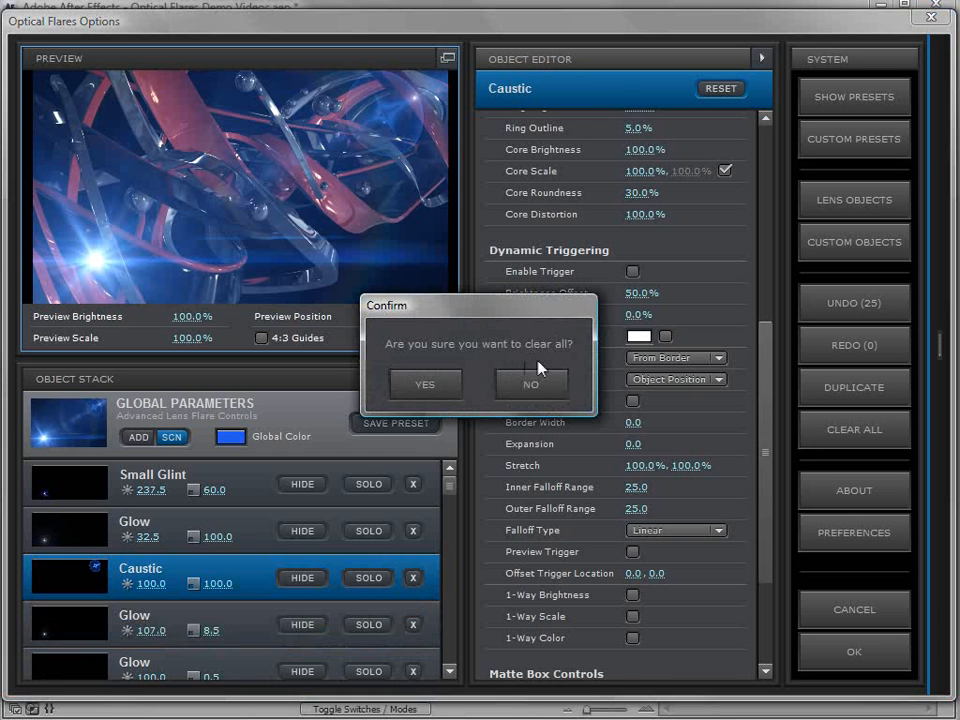
click(426, 382)
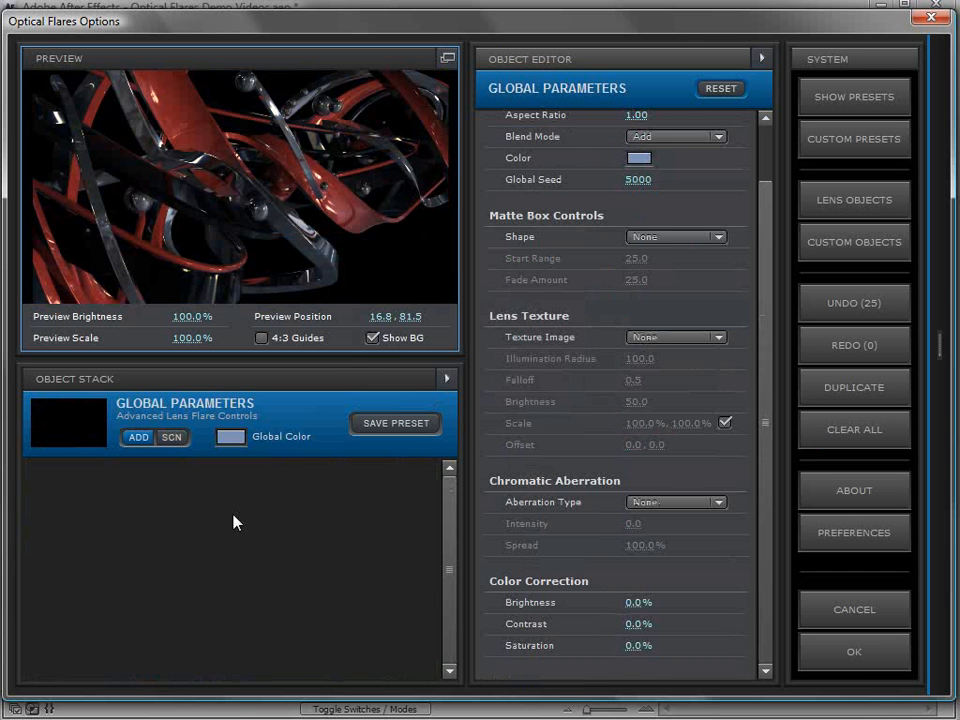
click(373, 338)
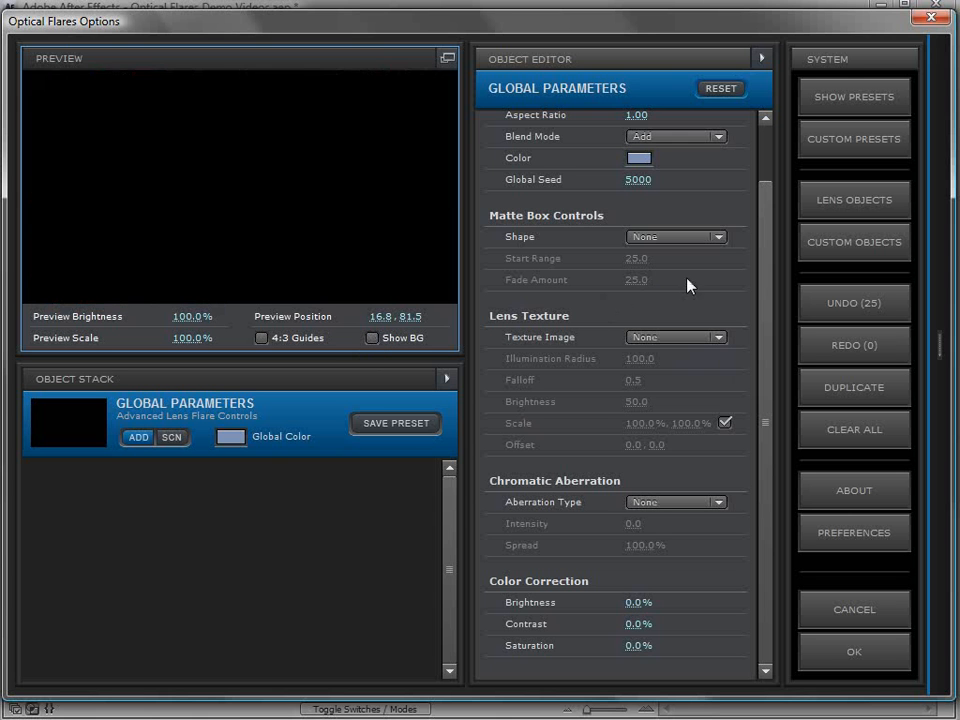
- Add a basic Glow lens object and move the preview flare to about 27.2, 41.0
click(836, 200)
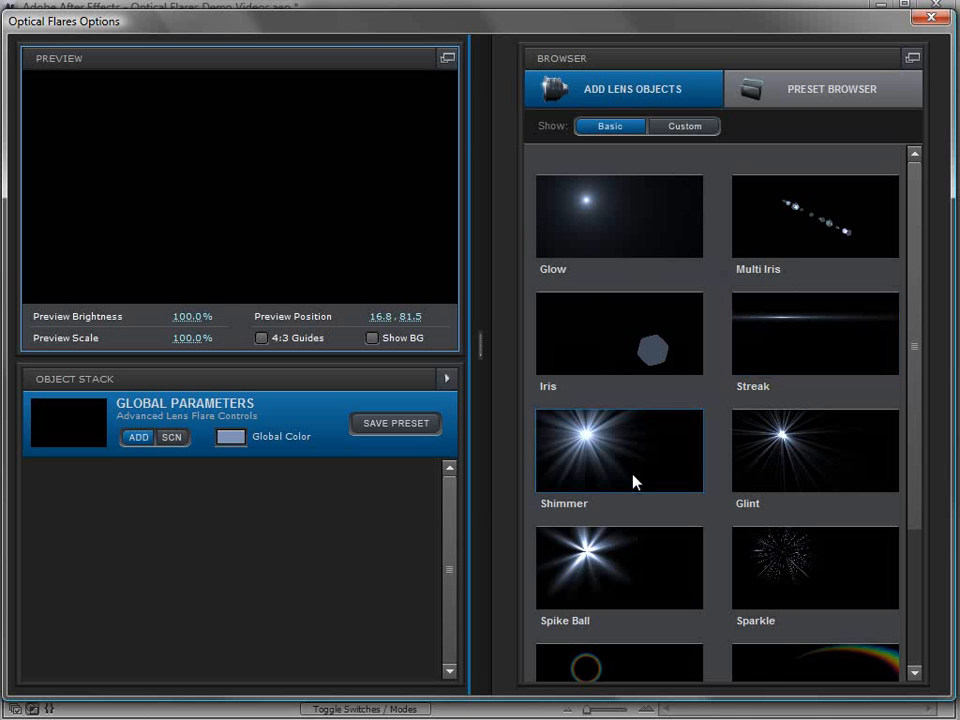
click(594, 223)
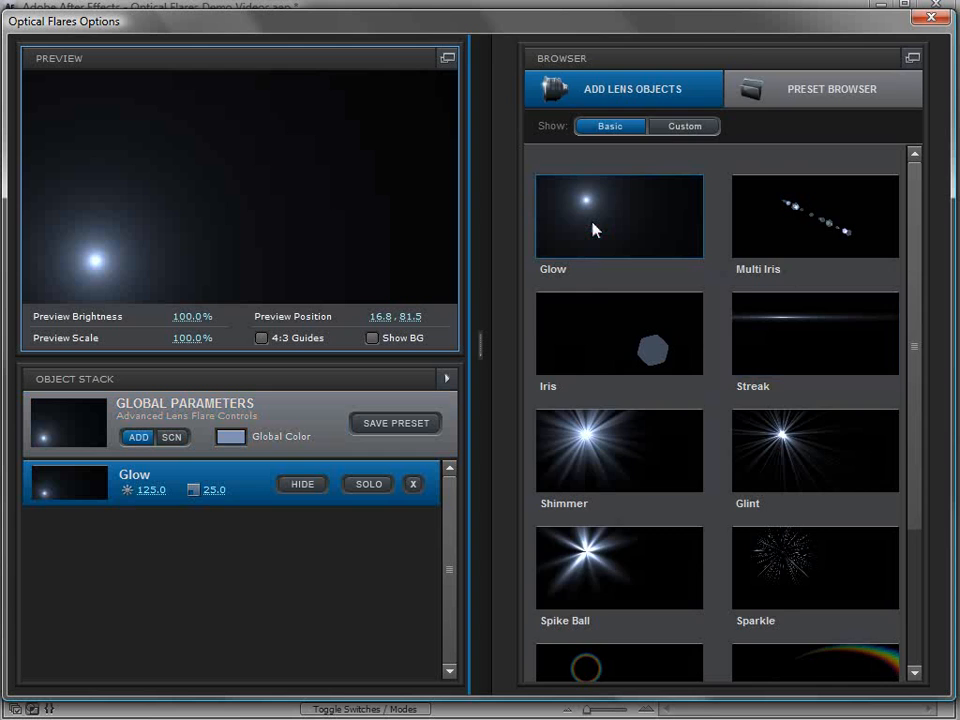
click(131, 201)
drag(131, 201, 141, 173)
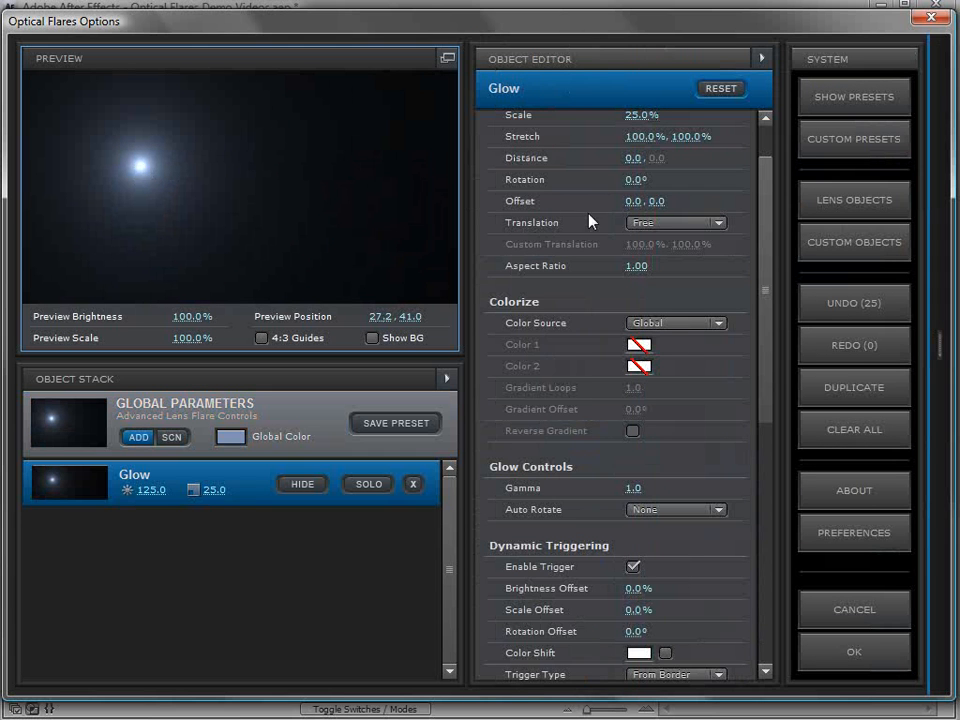
- Add the basic Multi Iris and Spike Ball lens objects to the stack
click(826, 199)
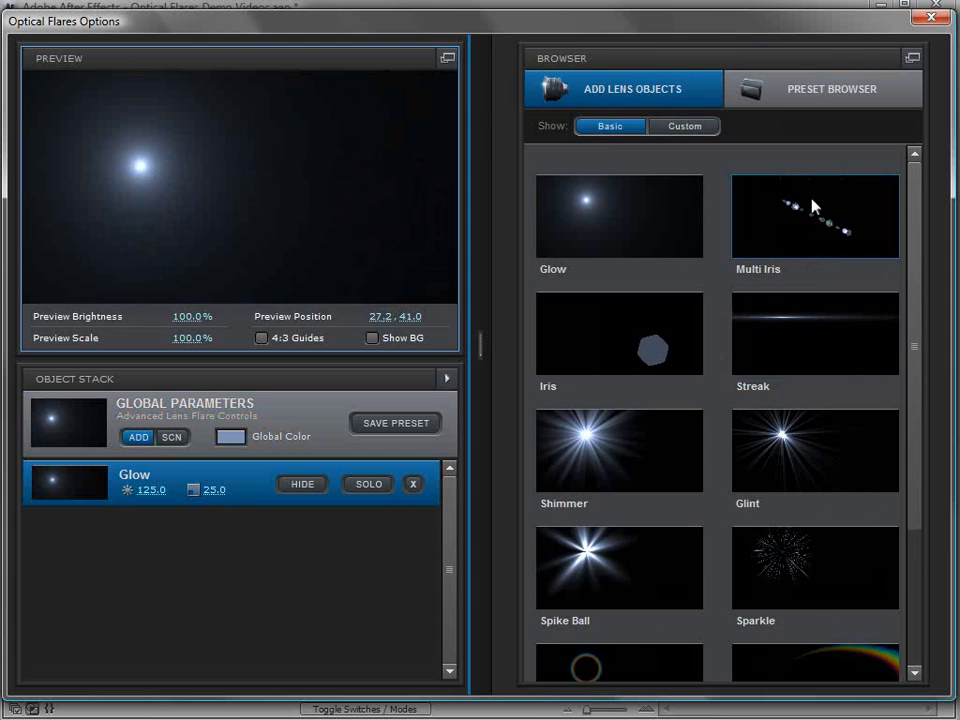
click(789, 234)
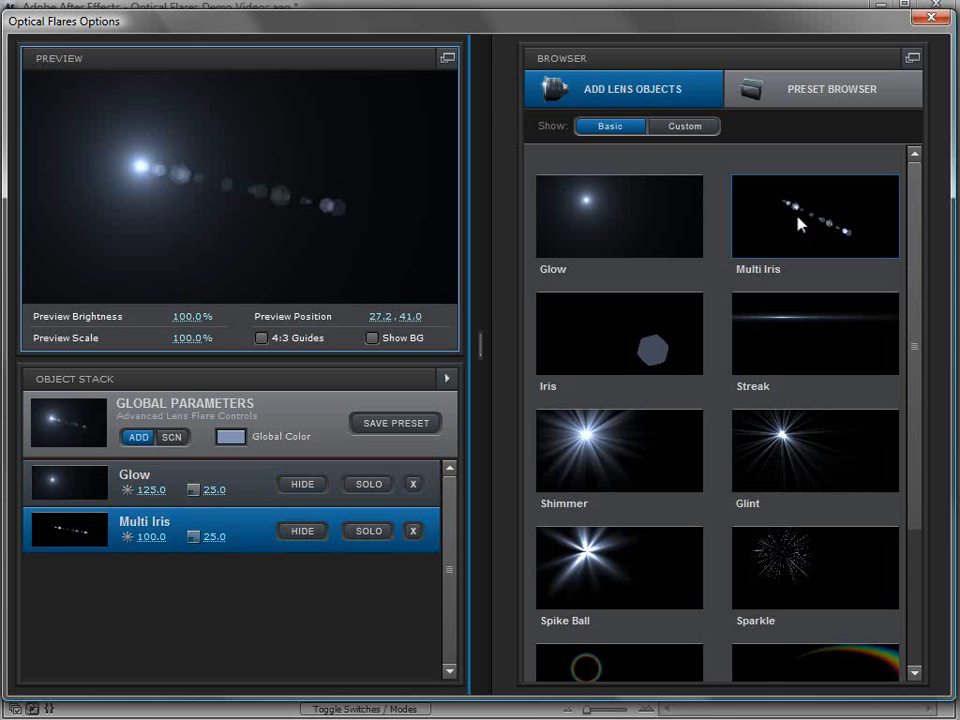
click(596, 567)
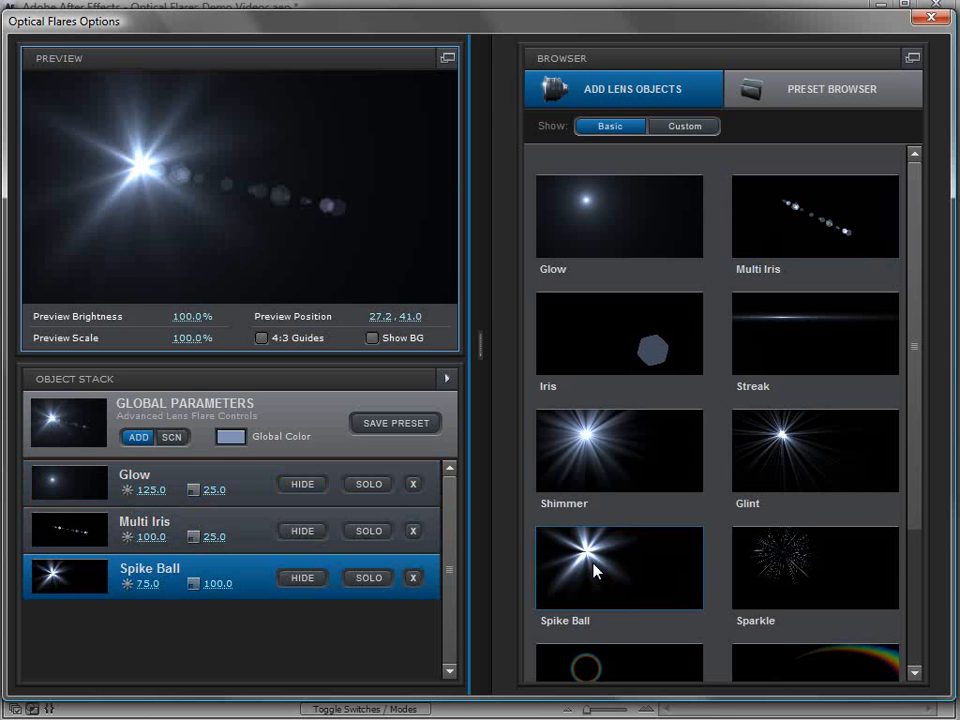
- Add the basic Streak lens object to the stack and move the preview flare to about 30.0, 20.9
click(779, 329)
drag(148, 165, 154, 121)
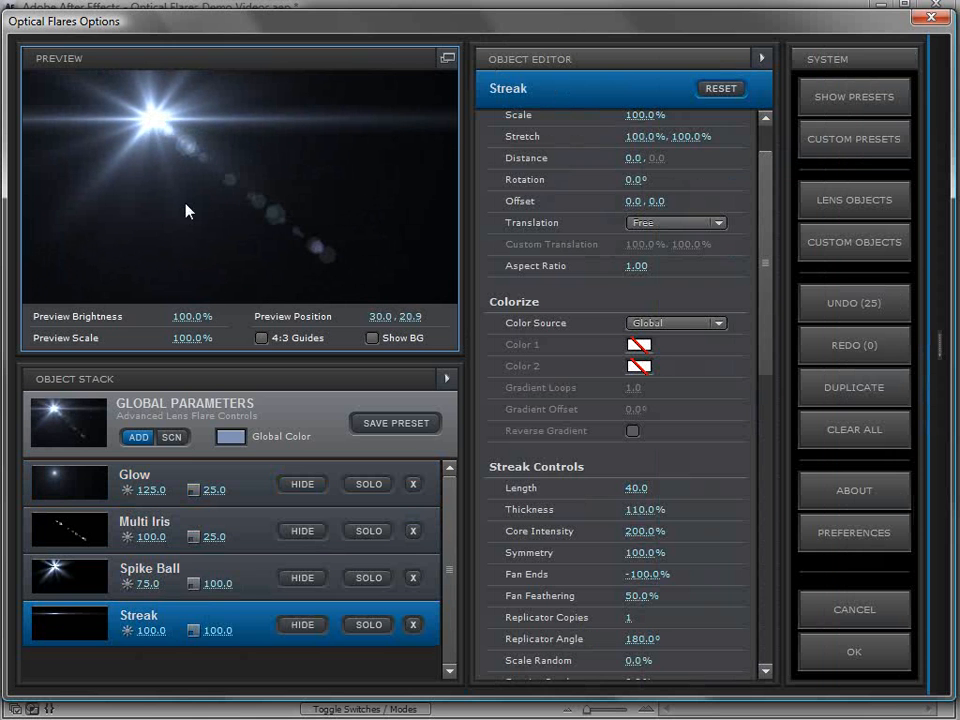
- Set the Glow's brightness to 120.5 and the Spike Ball to brightness 65.5 and scale 58.5, moving the preview flare to about 68.5, 22.9
mouse_move(150, 496)
mouse_down()
mouse_move(160, 496)
mouse_move(94, 497)
mouse_move(141, 493)
mouse_up()
drag(214, 583, 133, 587)
drag(152, 122, 320, 125)
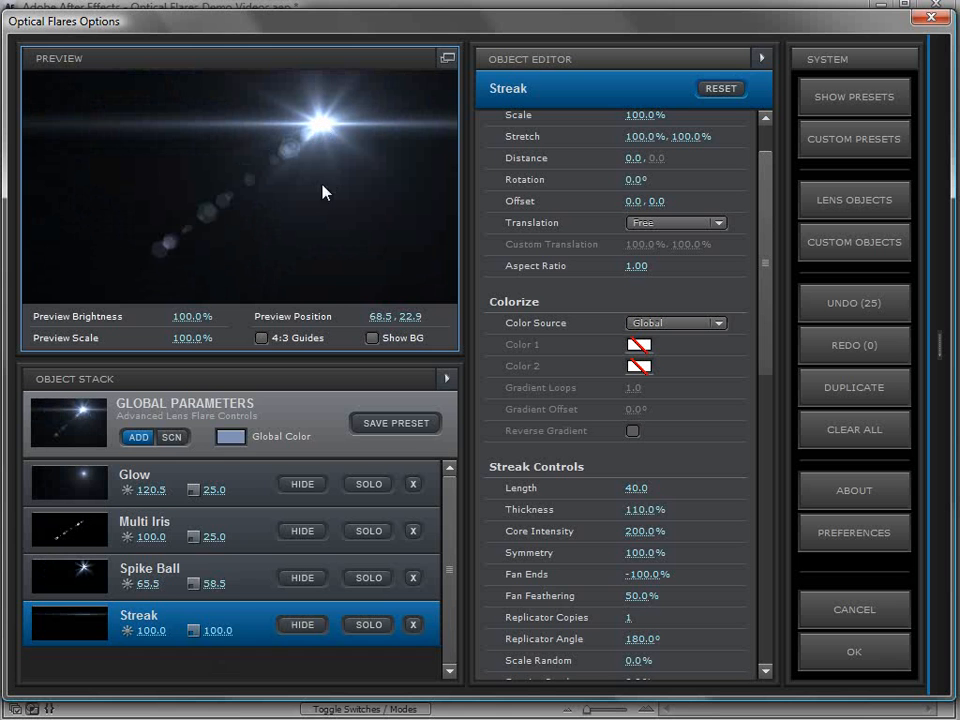
- Set the global color to orange D7894A and move the preview flare to about 60.6, 23.3
click(233, 438)
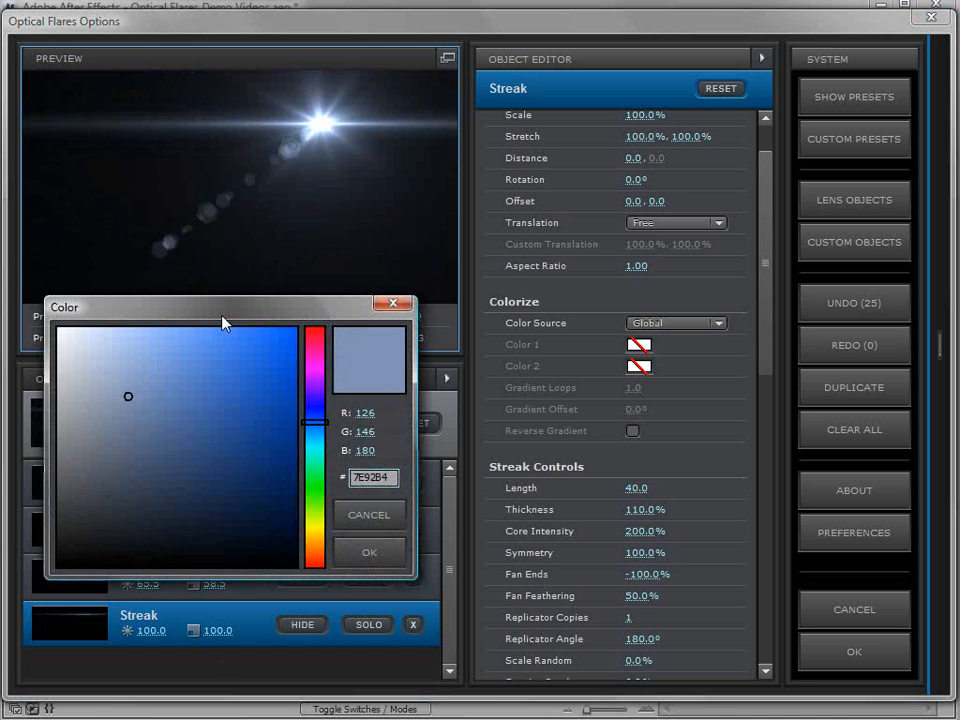
click(167, 393)
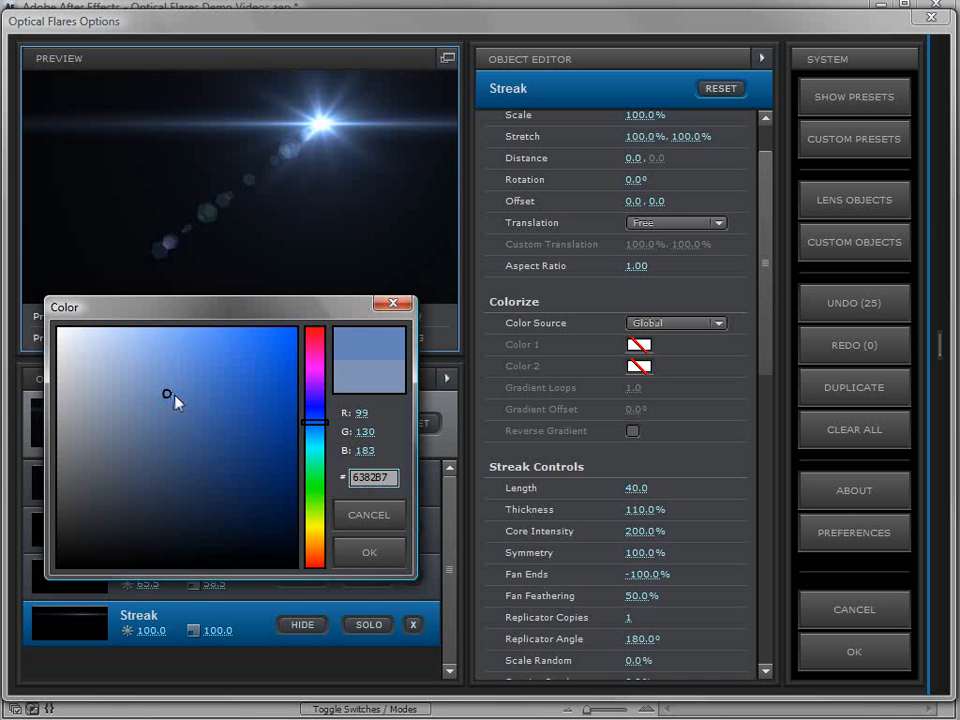
drag(309, 468, 316, 563)
mouse_move(189, 322)
mouse_down()
mouse_move(575, 305)
mouse_move(622, 283)
mouse_up()
mouse_move(592, 356)
mouse_down()
mouse_move(696, 362)
mouse_move(652, 352)
mouse_move(662, 350)
mouse_up()
mouse_move(744, 517)
mouse_down()
mouse_move(750, 508)
mouse_move(749, 518)
mouse_up()
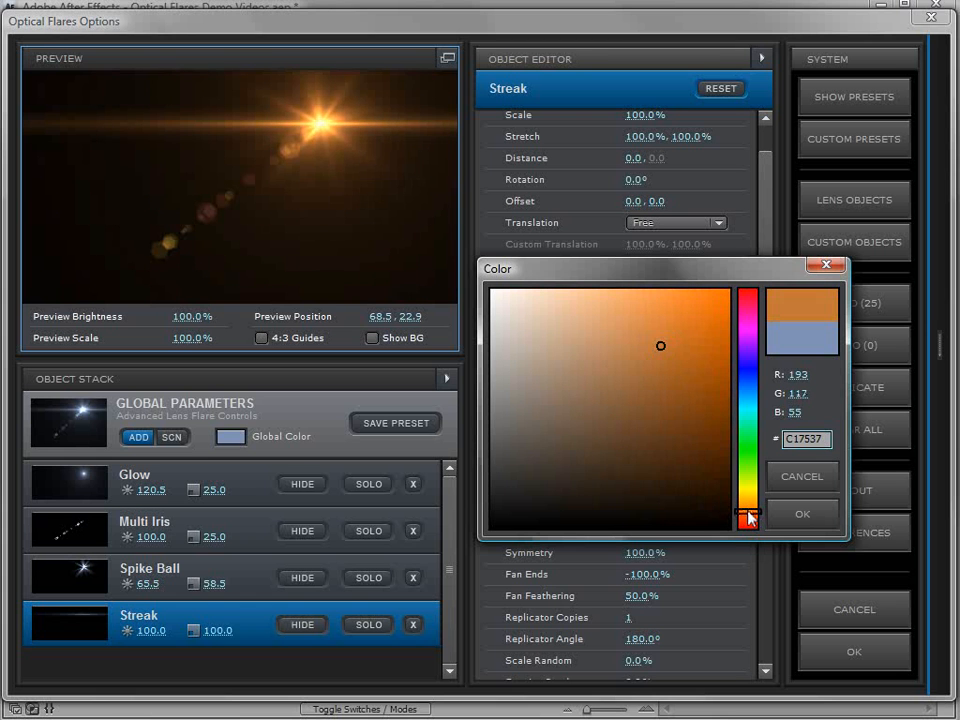
click(677, 338)
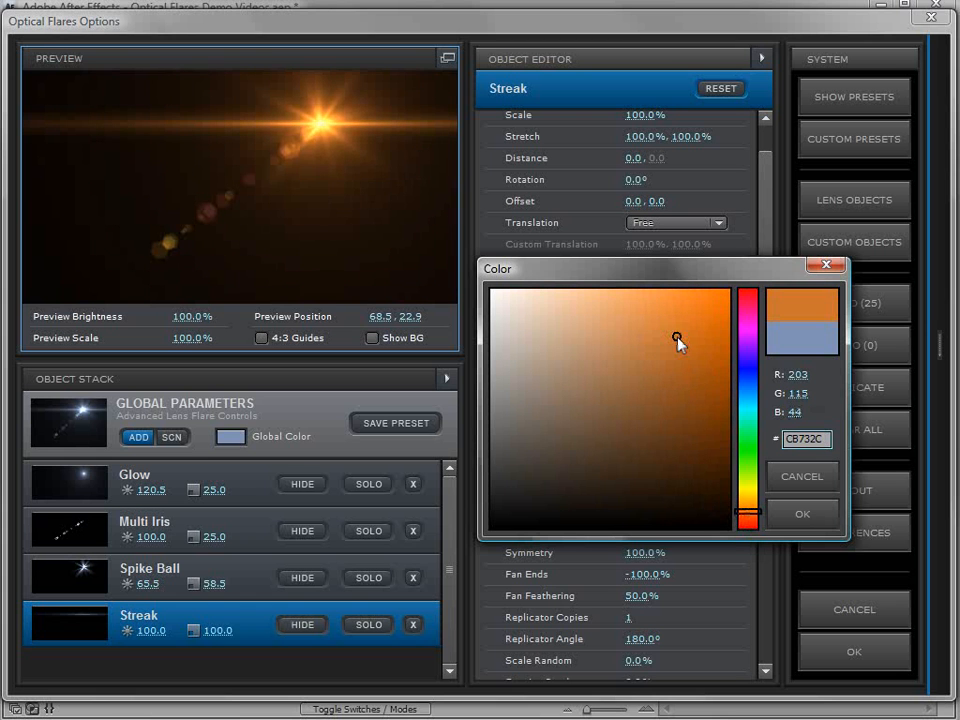
drag(677, 338, 647, 325)
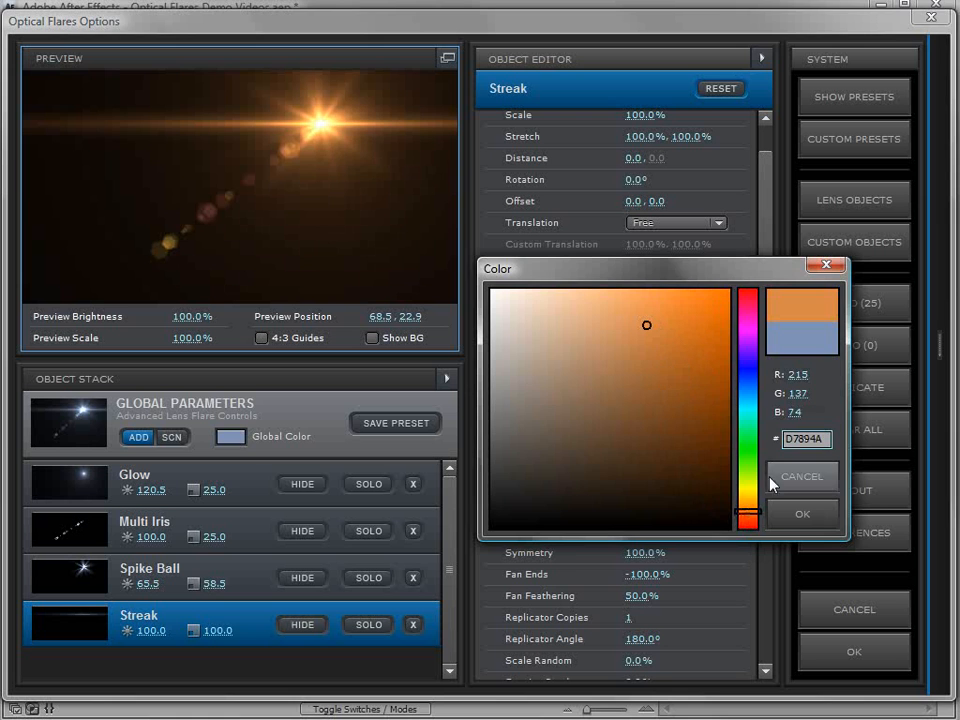
click(792, 515)
drag(320, 124, 96, 100)
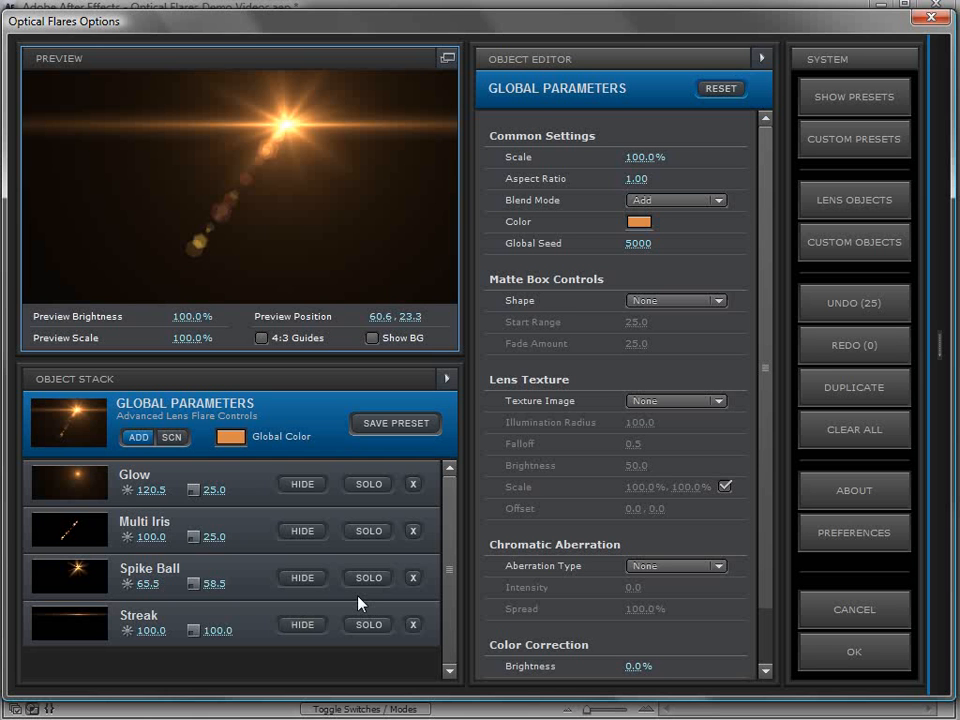
- Switch the Streak's color source to Custom and set its Color 1 to blue 1556C3
click(249, 625)
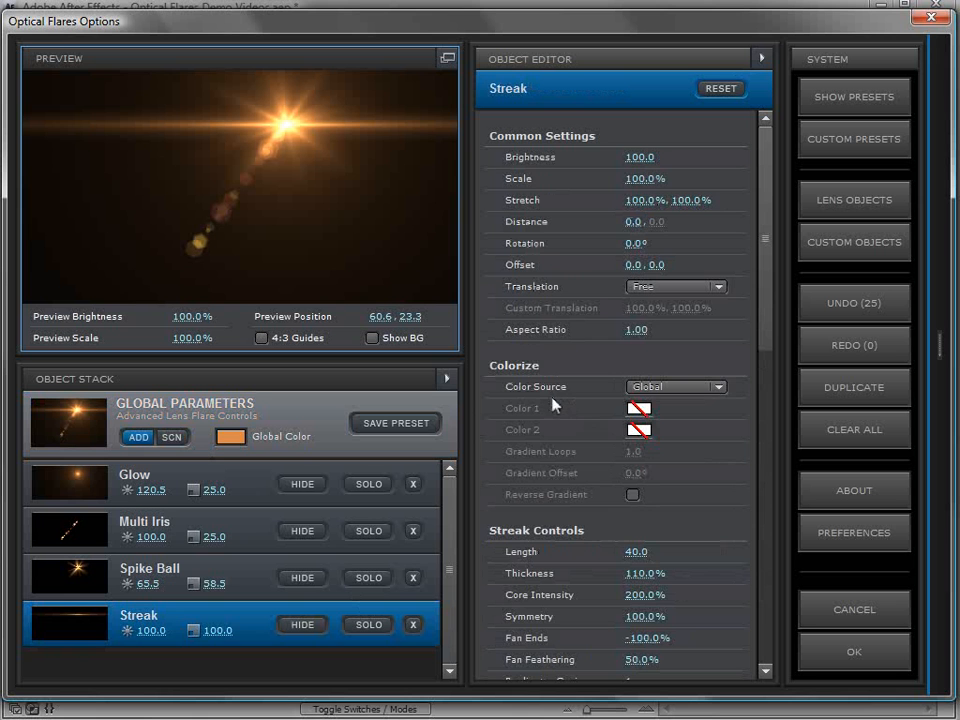
click(692, 387)
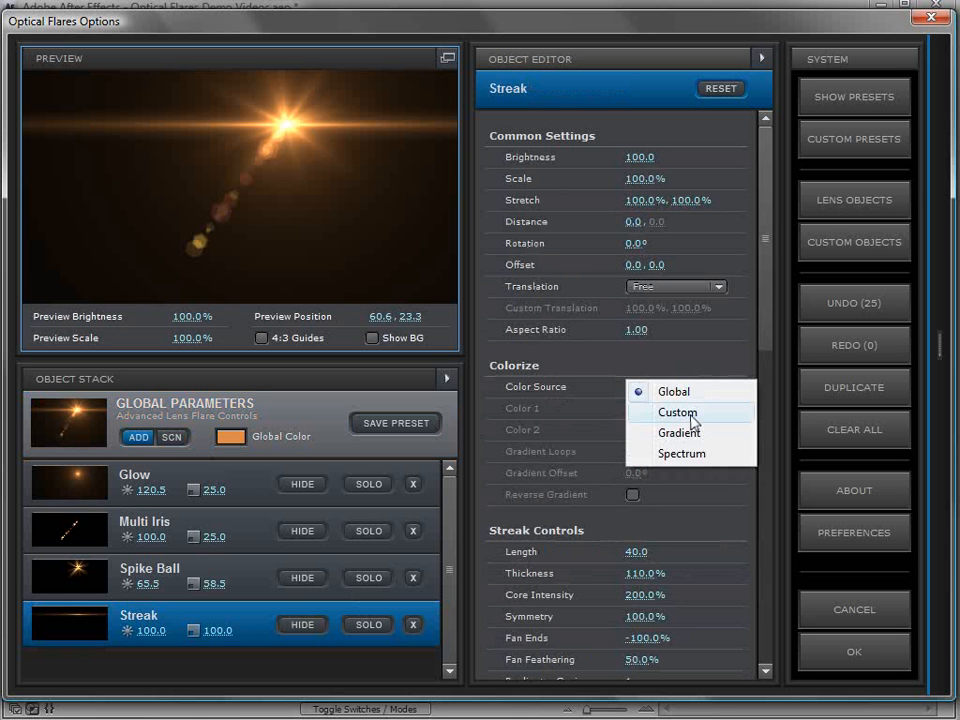
click(693, 413)
click(637, 408)
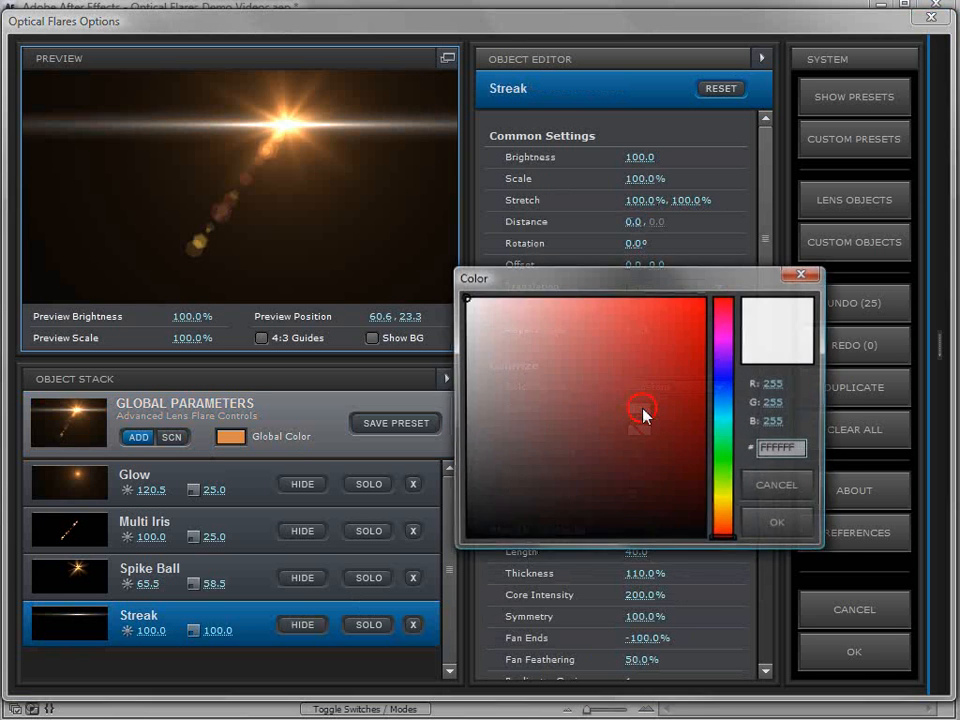
click(729, 415)
click(664, 309)
click(679, 351)
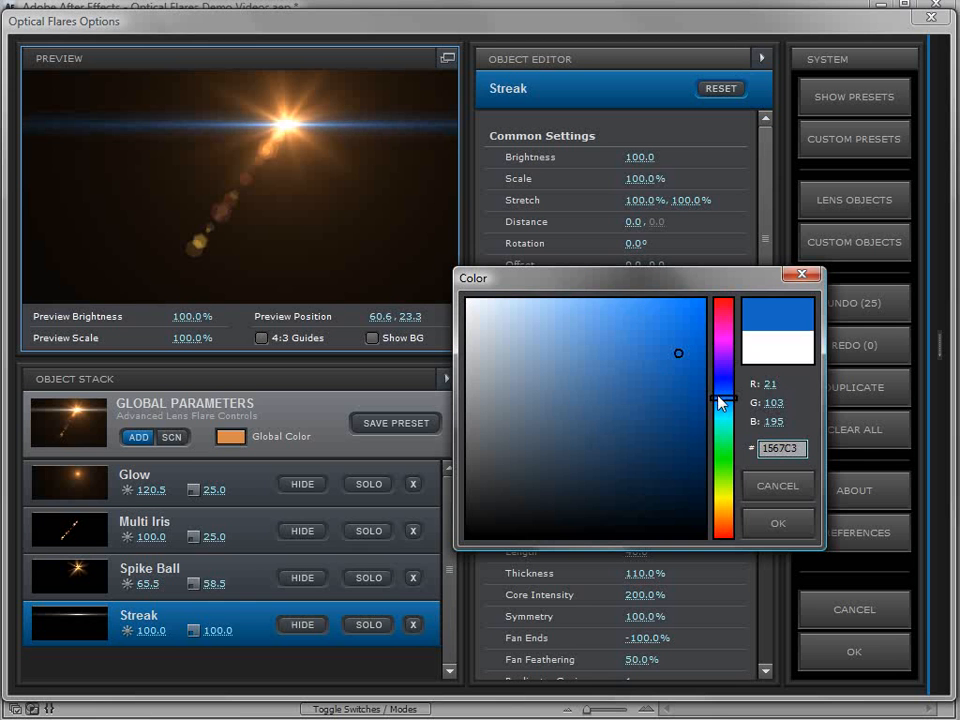
click(725, 389)
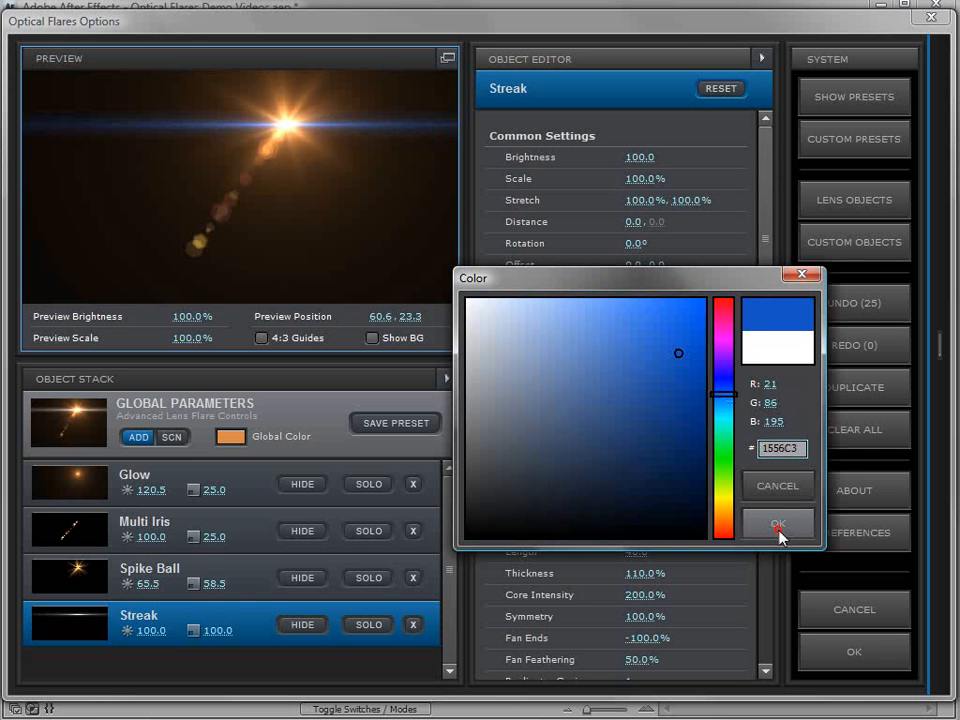
click(779, 528)
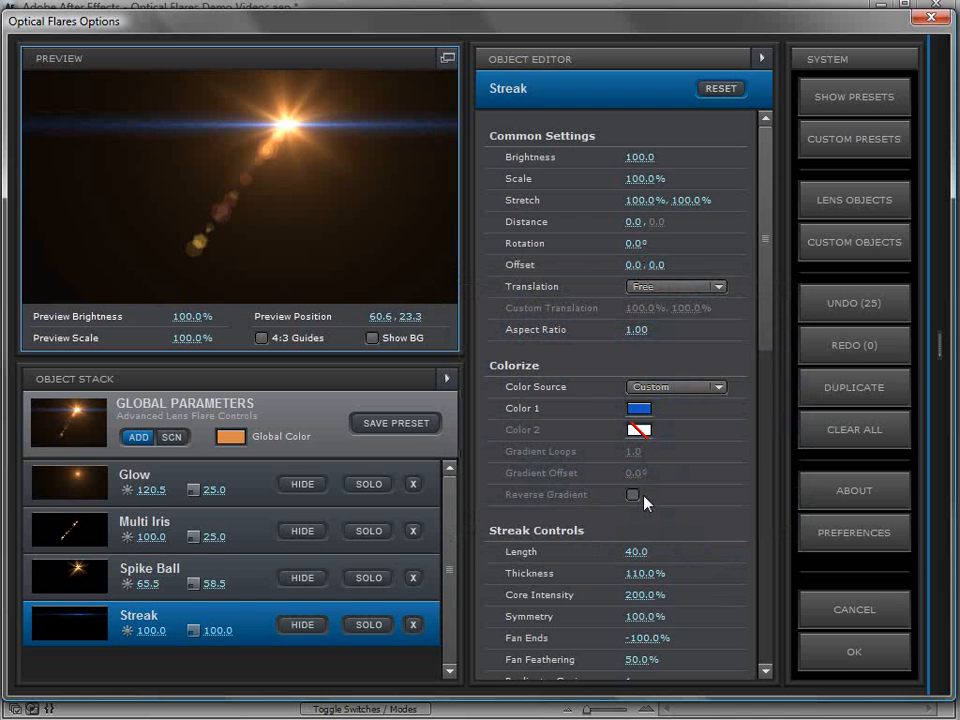
- Return the Streak's color source to Global, and re-enable its custom Color 1 with blue 0E55CB
click(640, 388)
click(676, 392)
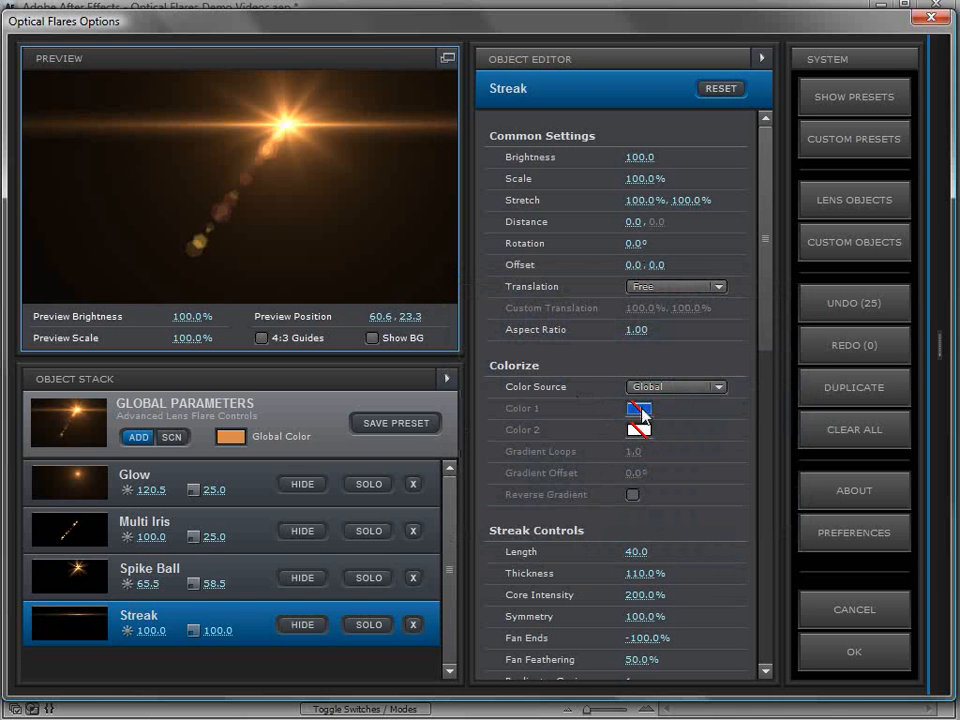
click(640, 411)
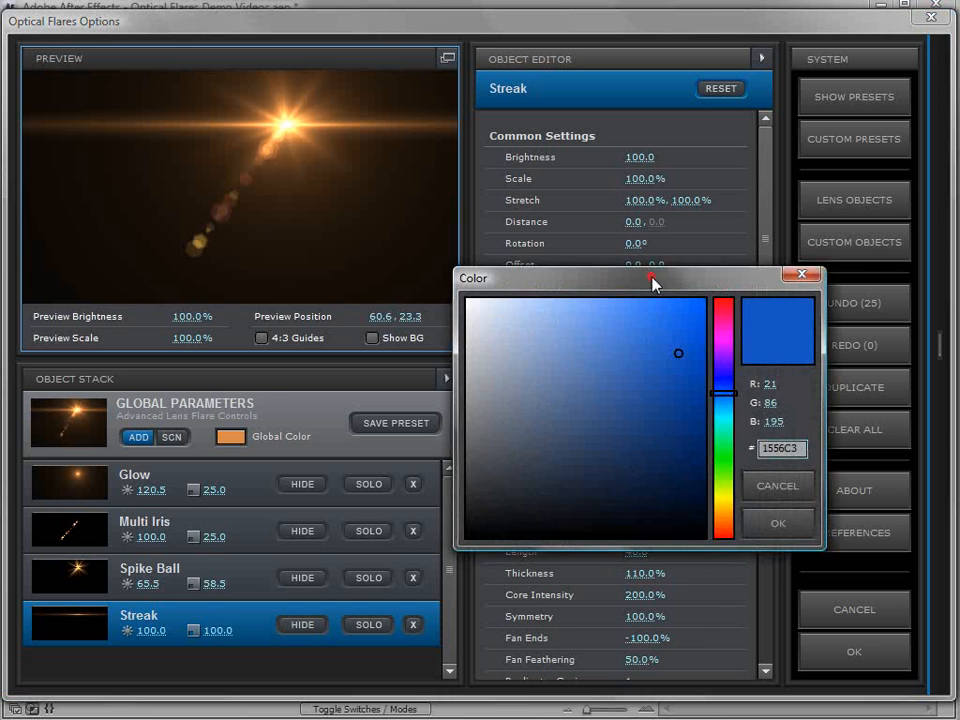
drag(652, 284, 461, 449)
drag(497, 522, 497, 511)
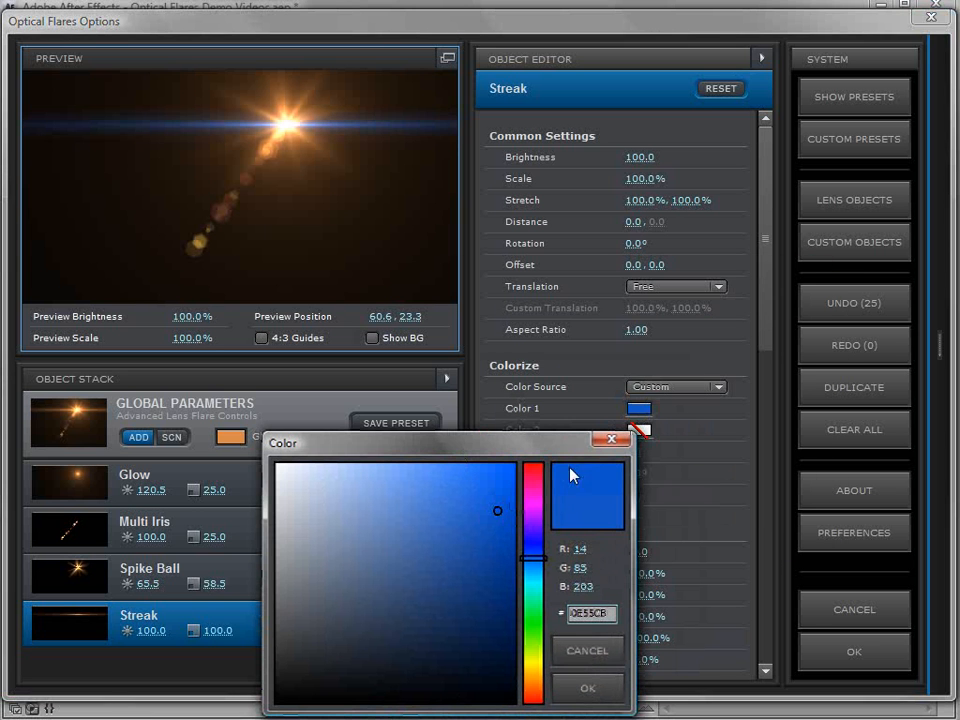
click(587, 688)
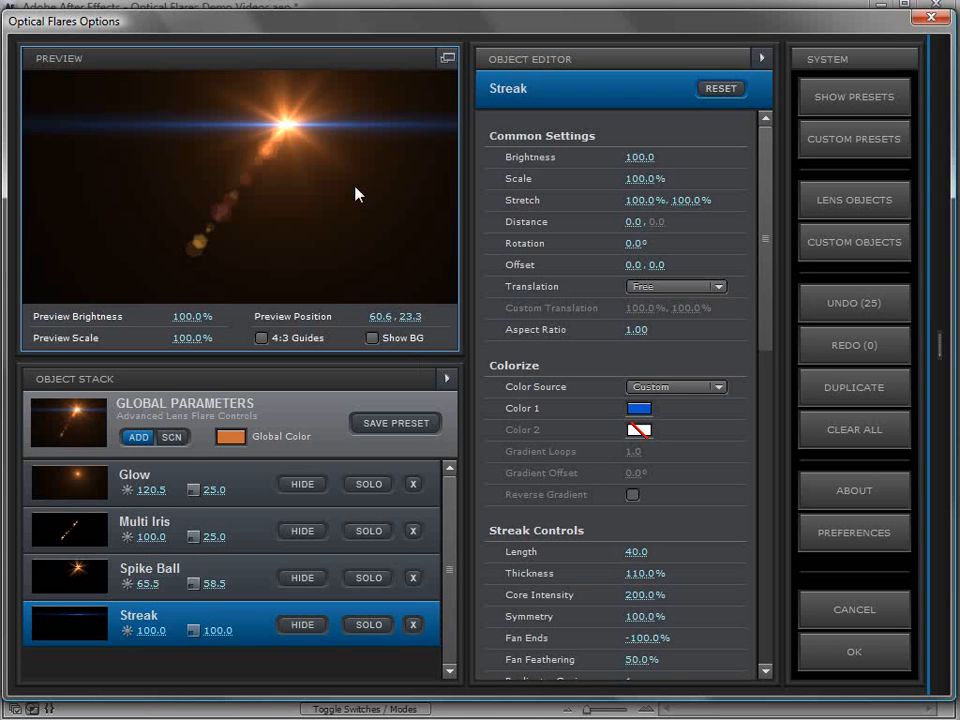
click(822, 100)
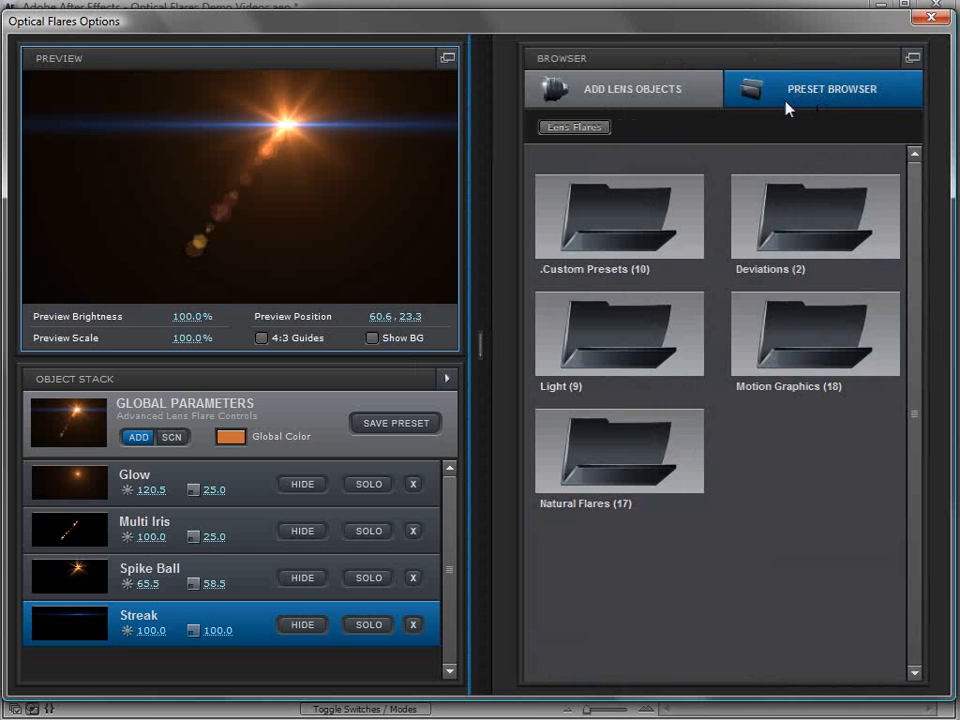
click(480, 98)
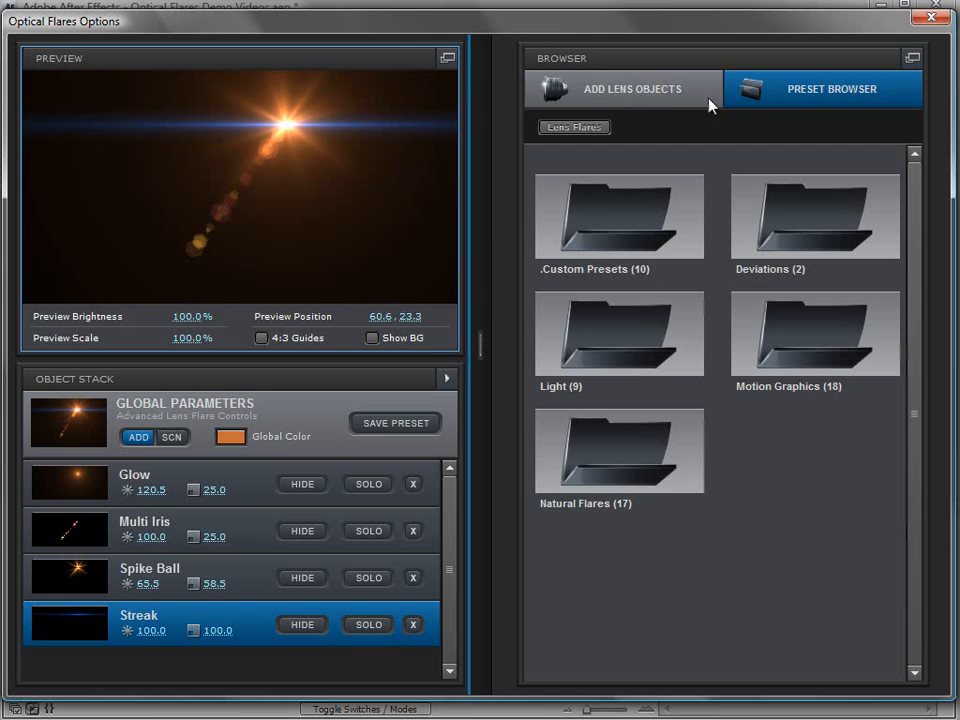
click(660, 97)
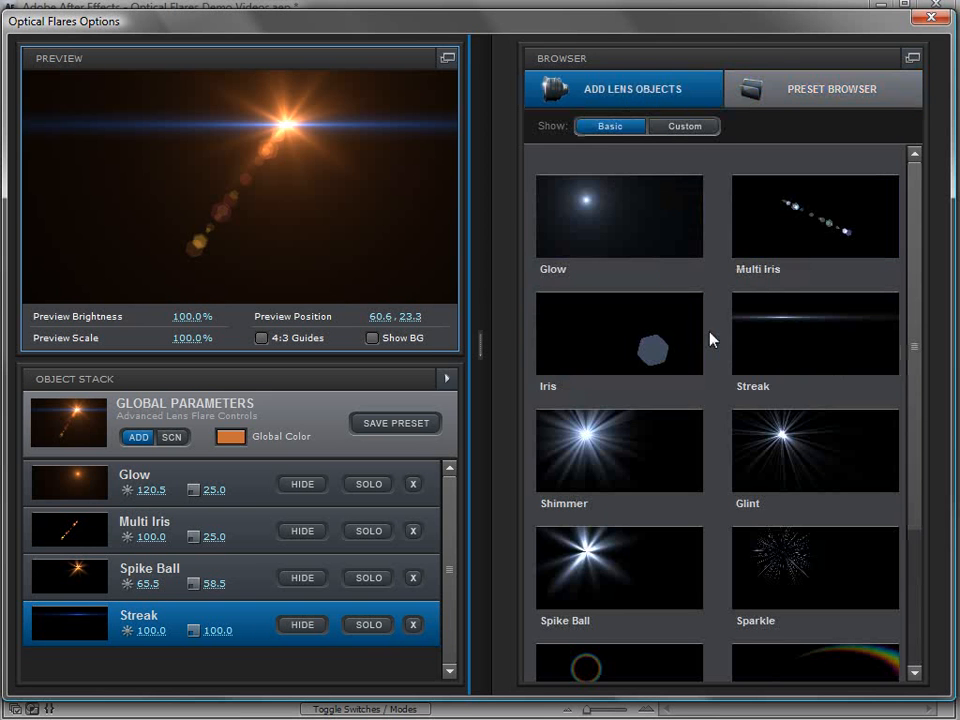
click(792, 106)
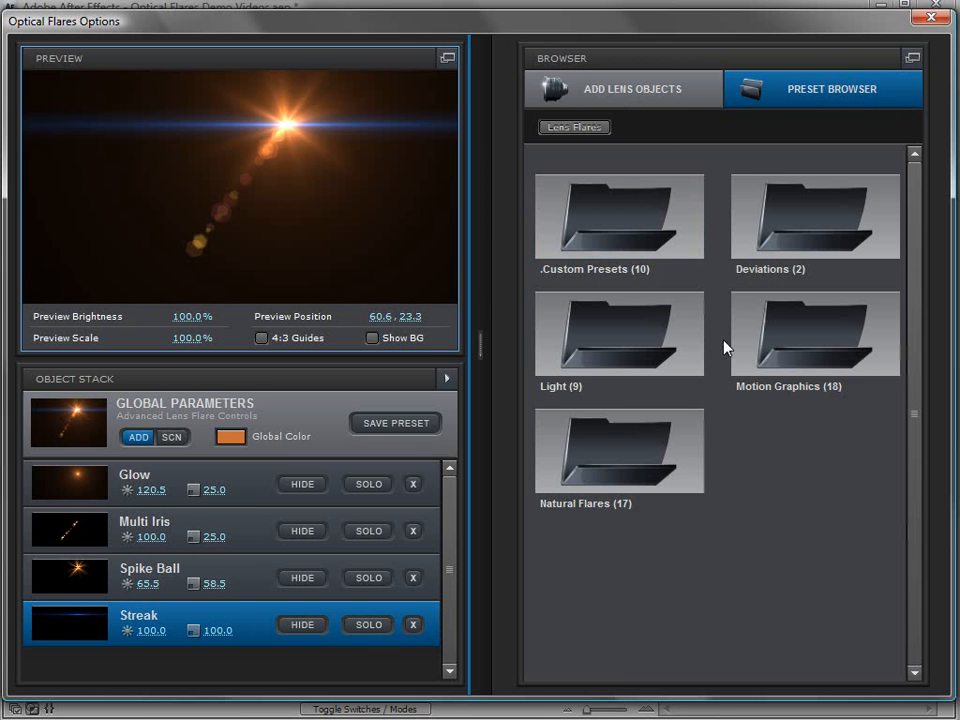
- Add the custom Golden Glint lens object to the stack and move the preview flare to about 69.2, 61.0
click(614, 96)
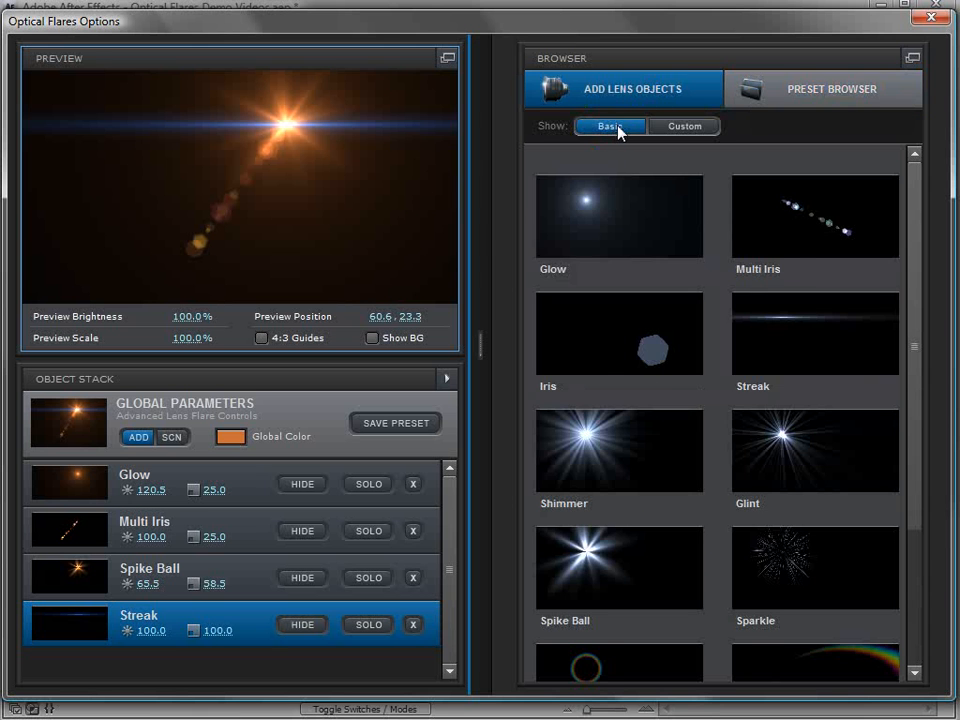
click(686, 126)
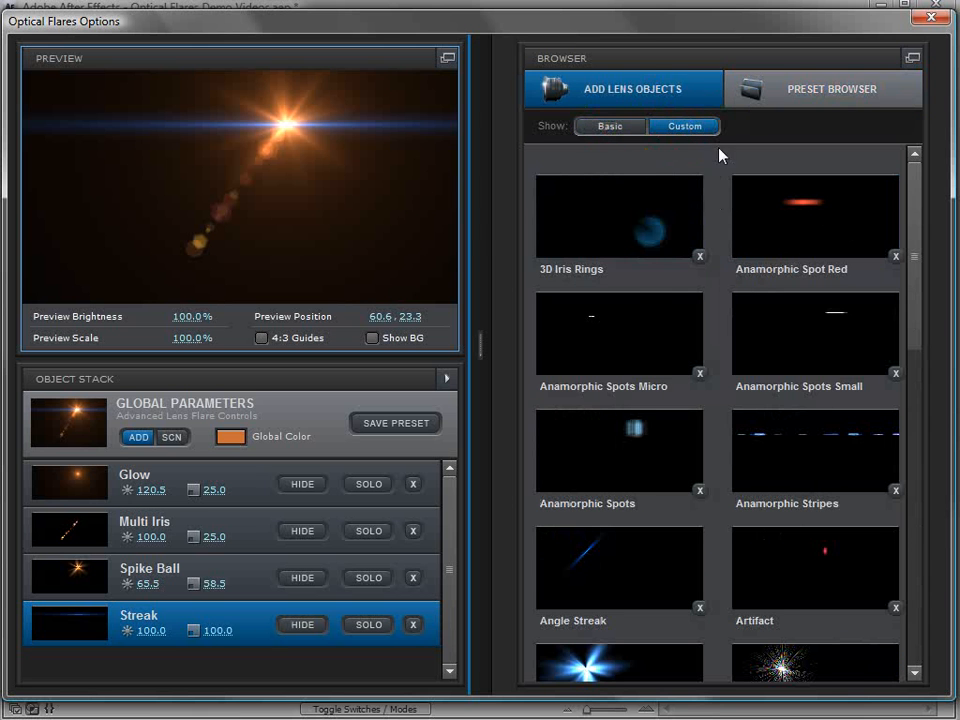
click(683, 127)
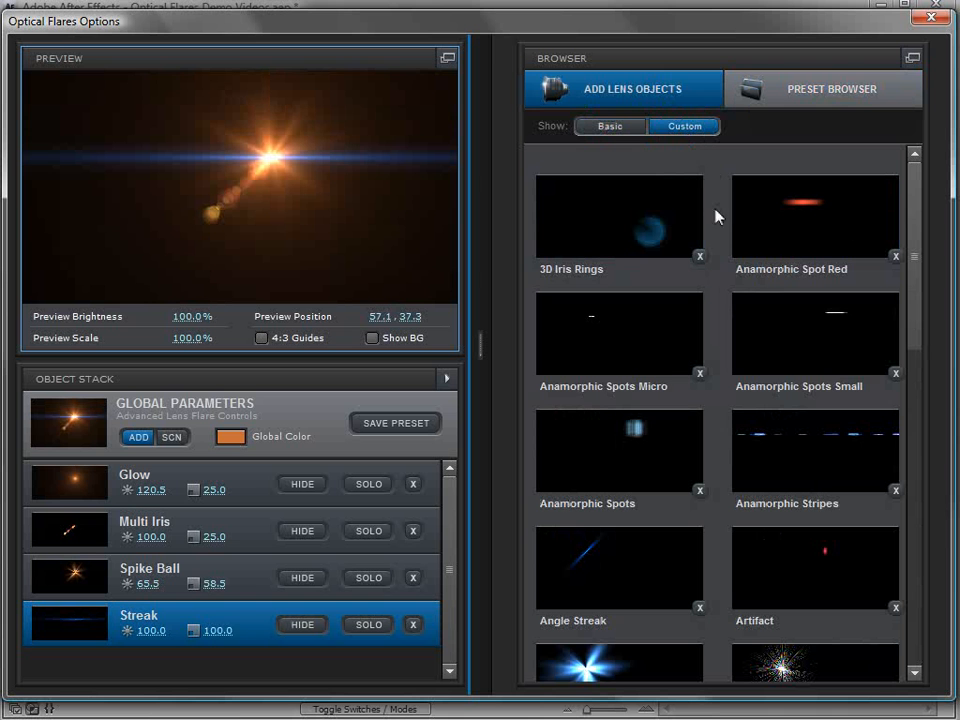
drag(917, 309, 928, 467)
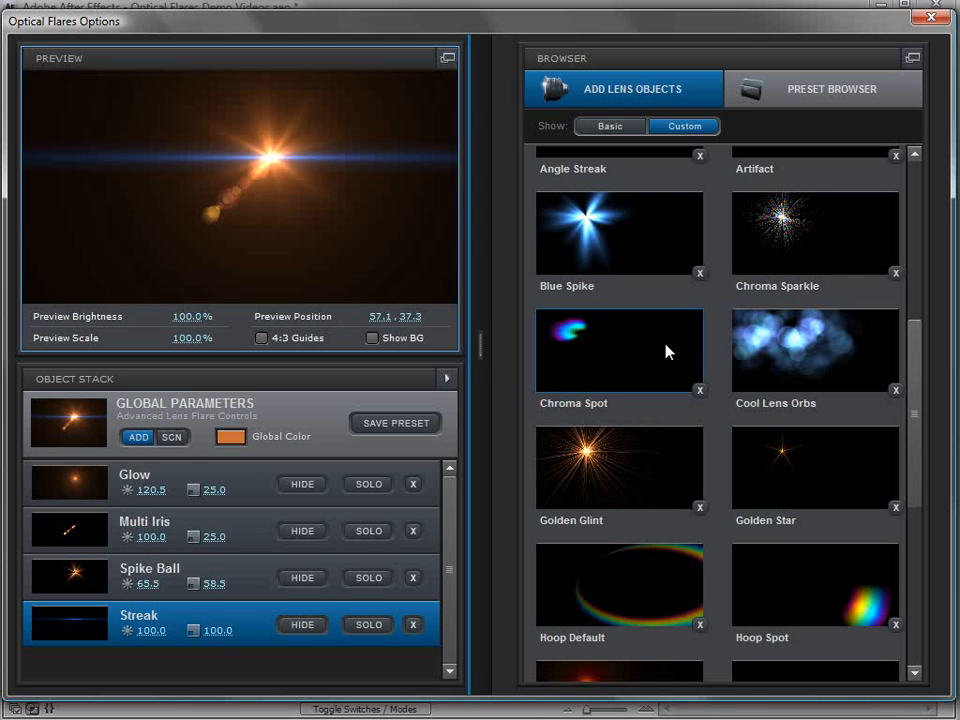
click(606, 450)
drag(281, 124, 322, 212)
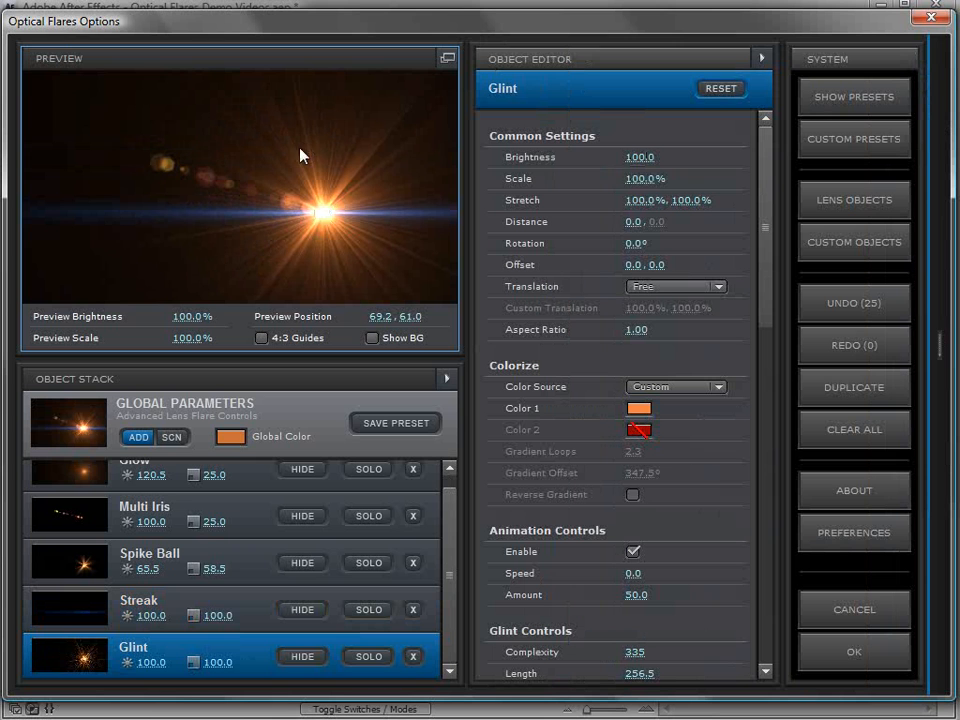
- Solo the Spike Ball object and move the preview flare to about 58.8, 37.8
scroll(450, 618, up, 1)
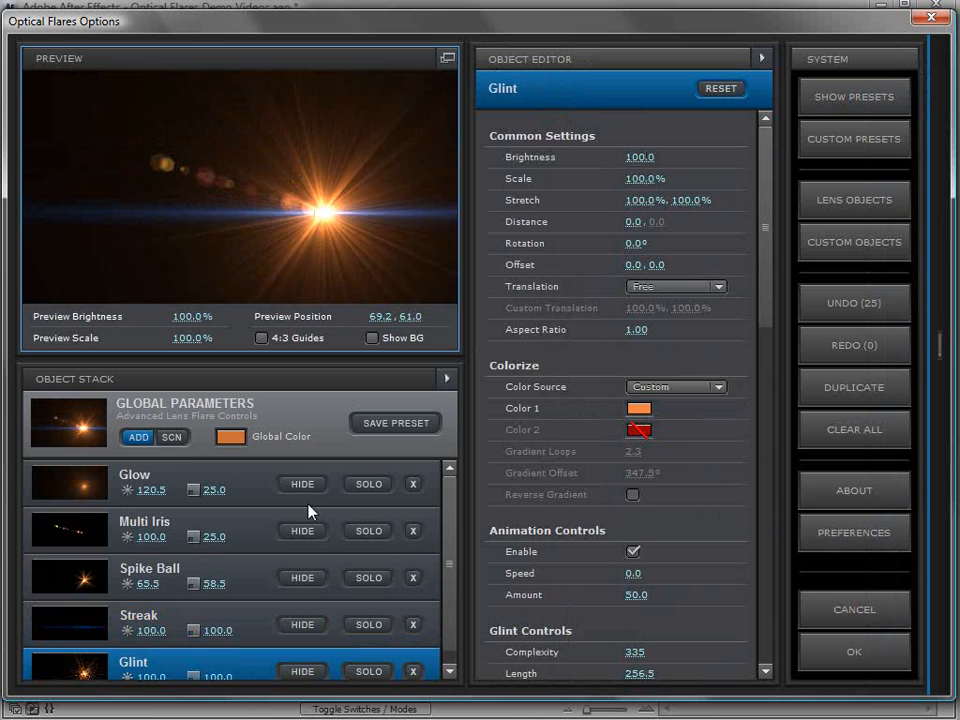
click(113, 570)
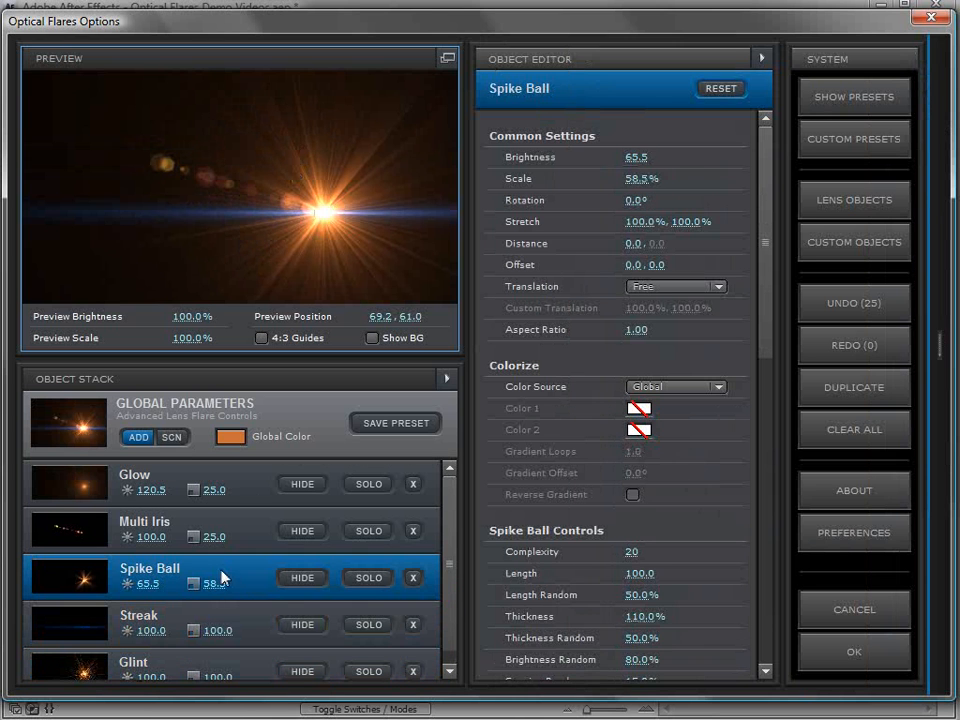
click(368, 578)
drag(321, 213, 279, 157)
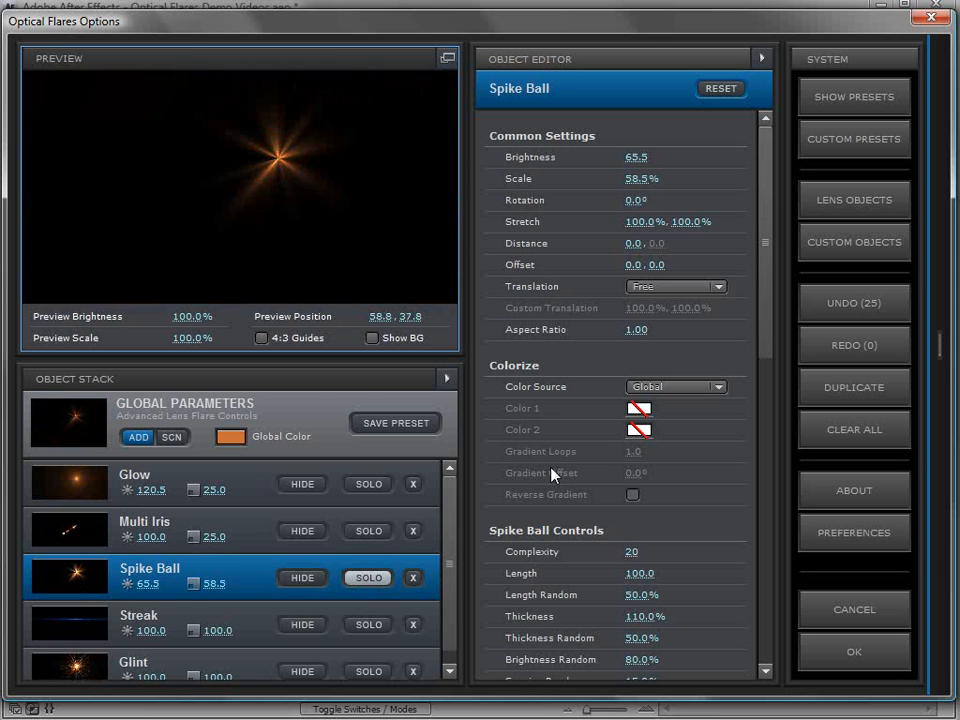
- Set the Spike Ball's complexity to 29 and length to 149.0, and turn off its solo
drag(632, 554, 670, 540)
drag(768, 253, 761, 317)
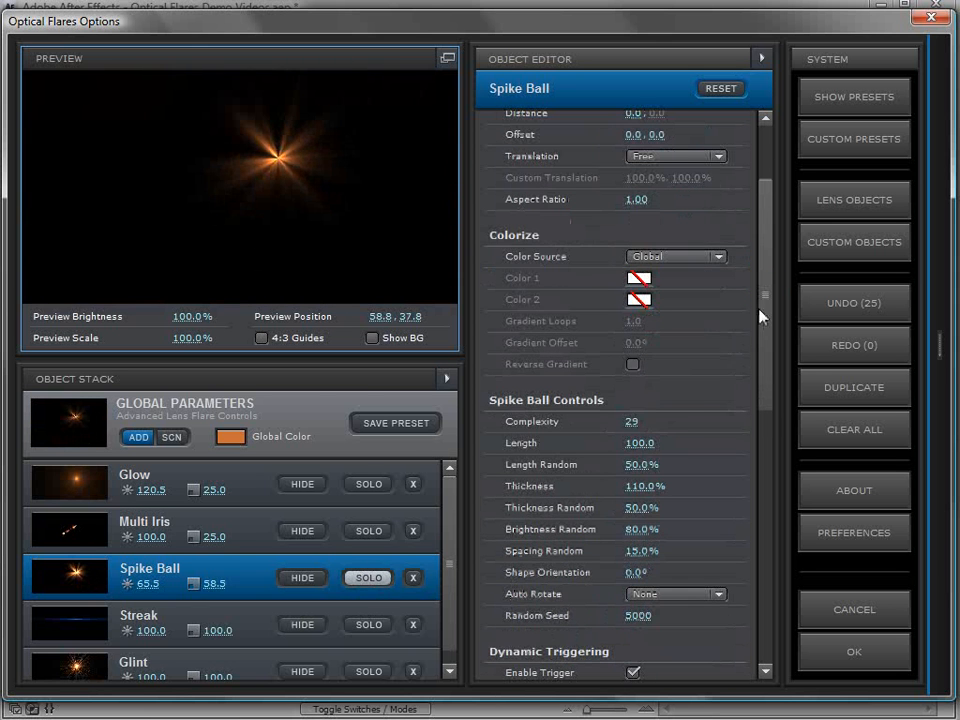
drag(640, 443, 722, 441)
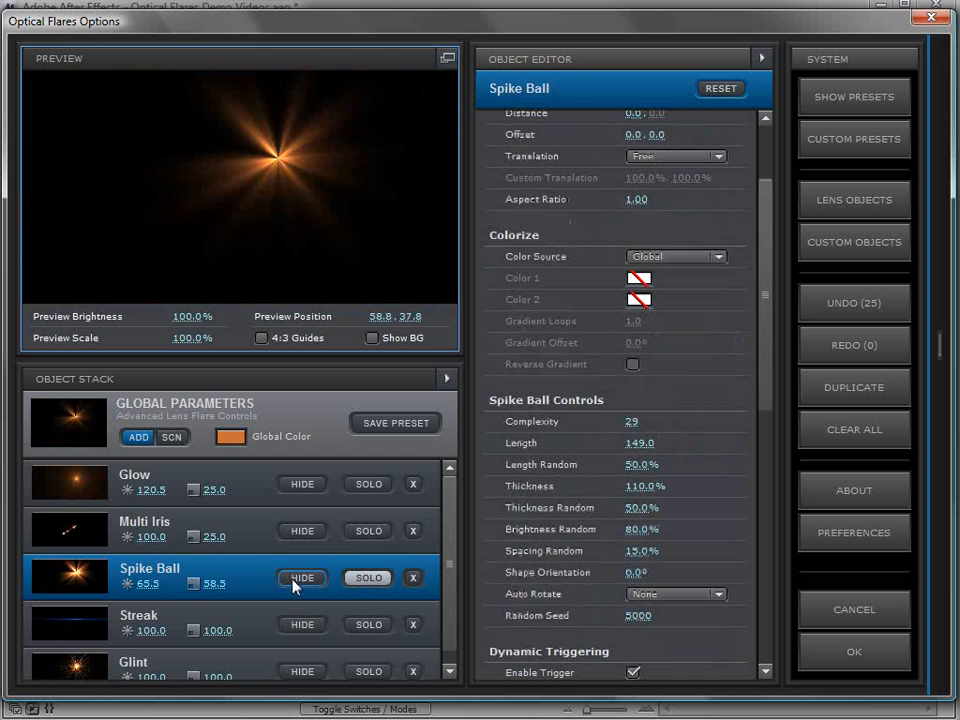
click(368, 578)
- Try to save the Spike Ball as a custom object, and move the preview flare to about 26.9, 72.7
right_click(240, 574)
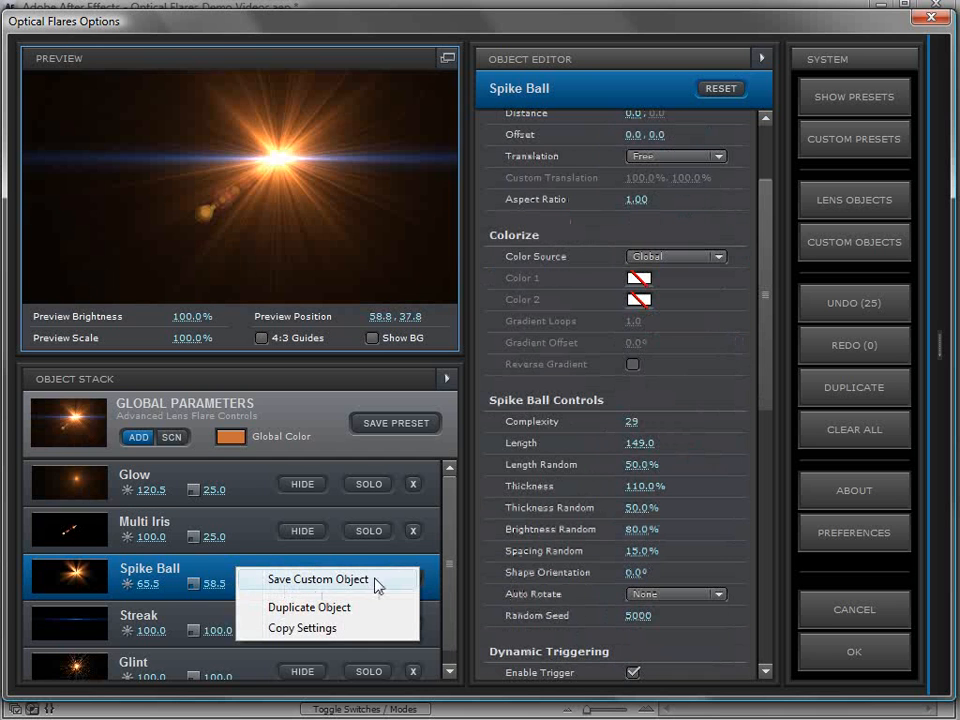
click(312, 579)
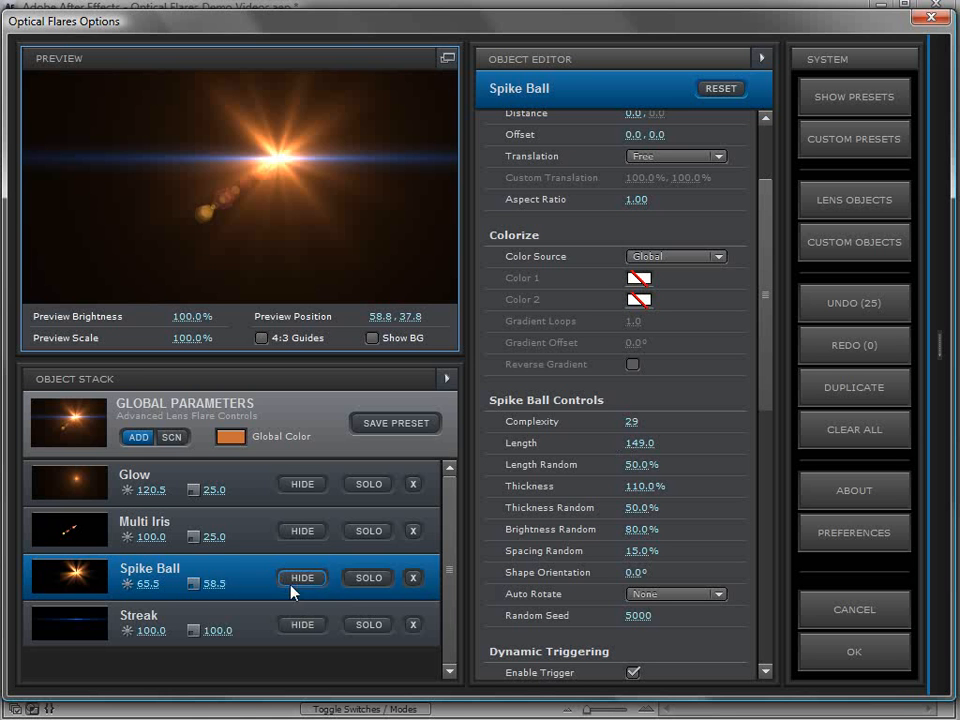
drag(307, 127, 143, 255)
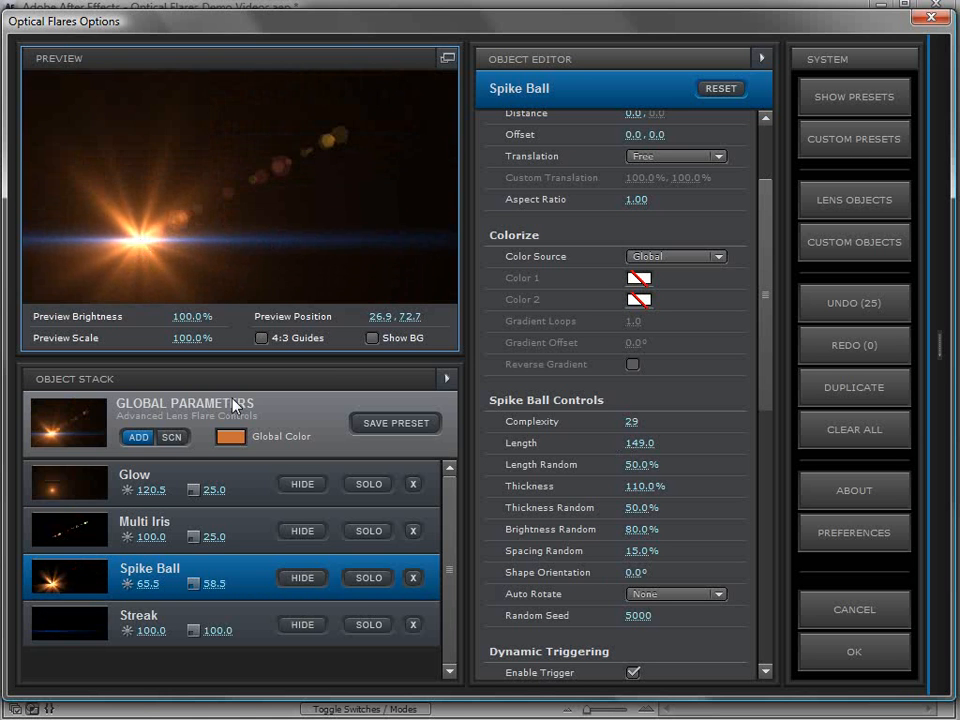
- Save the current flare as a preset named Cool Flare in the .Custom Presets folder
click(395, 425)
click(461, 487)
text(Cool Flare)
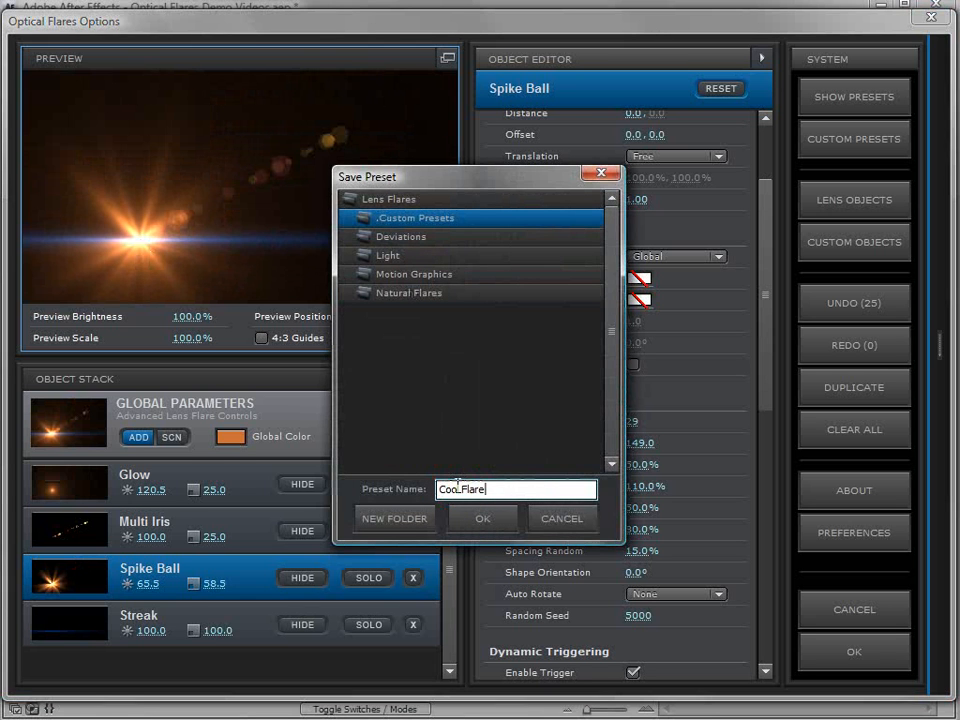
click(392, 237)
click(400, 274)
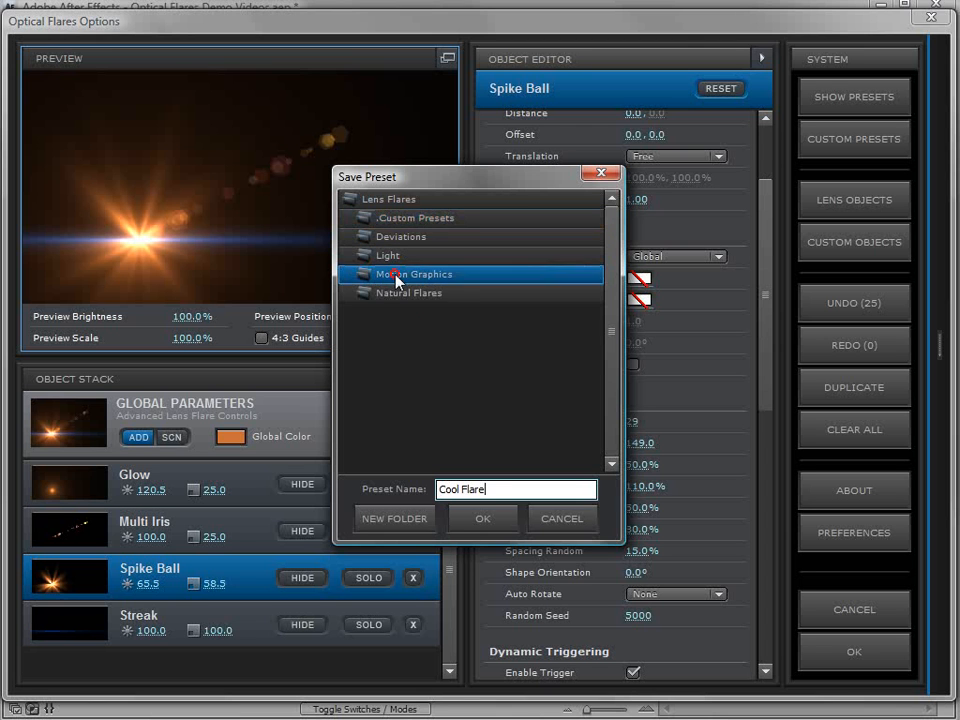
click(398, 293)
click(403, 219)
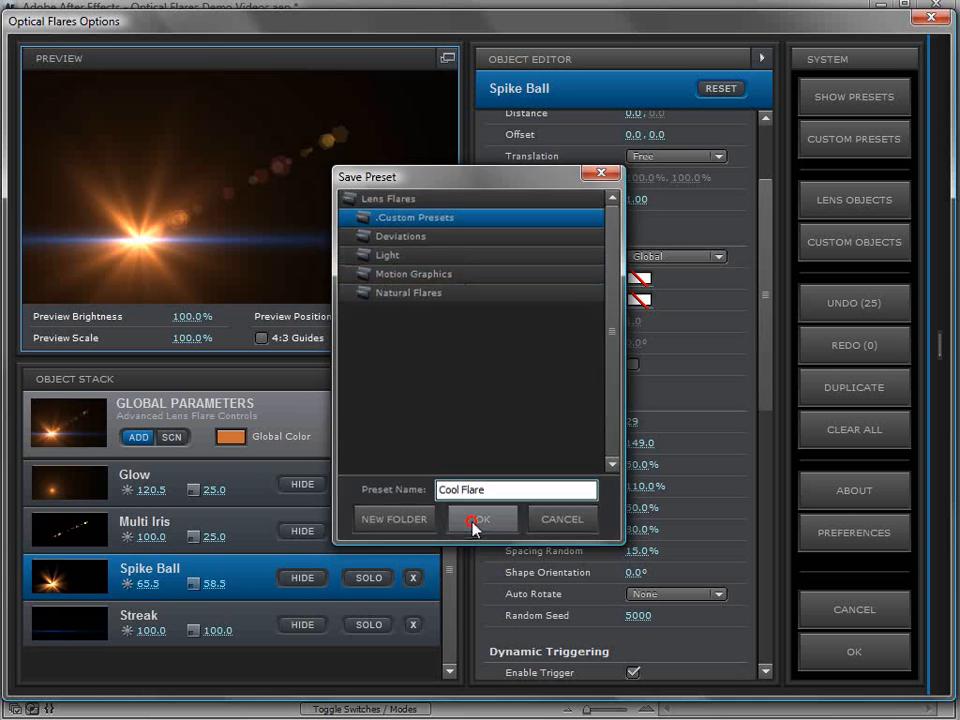
click(474, 518)
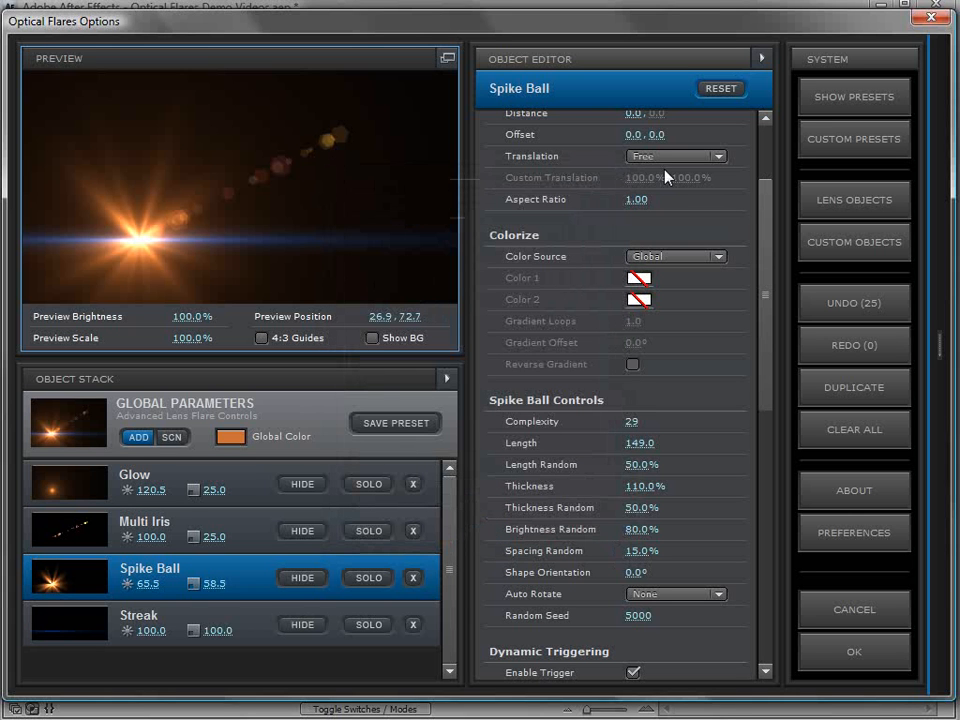
- Load the Bay preset from the Natural Flares folder and move the preview flare to about 27.6, 37.3
click(840, 110)
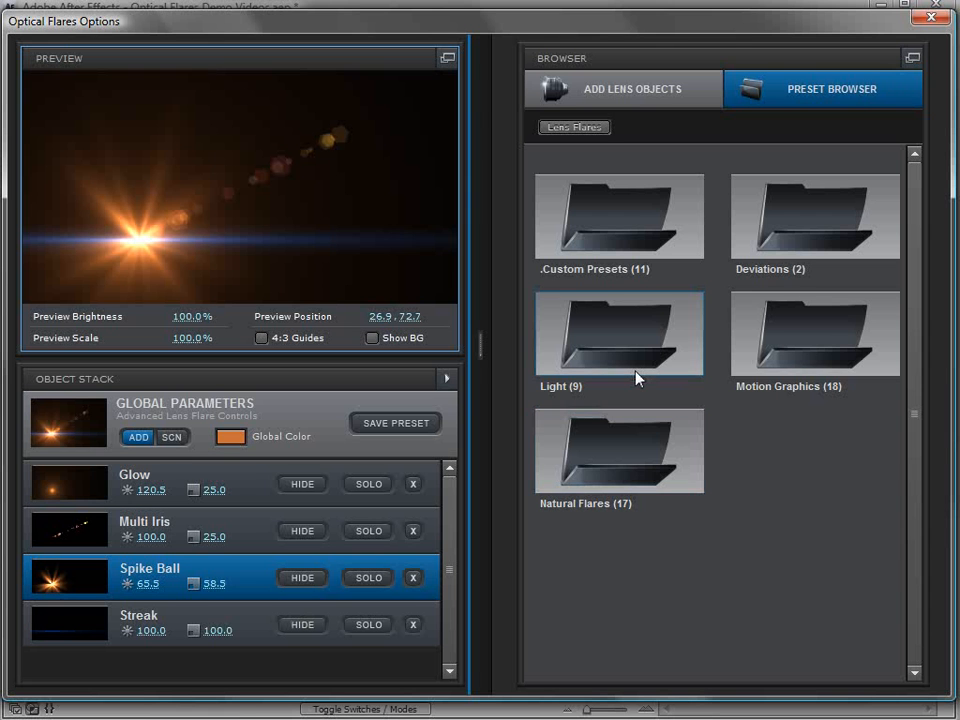
click(649, 431)
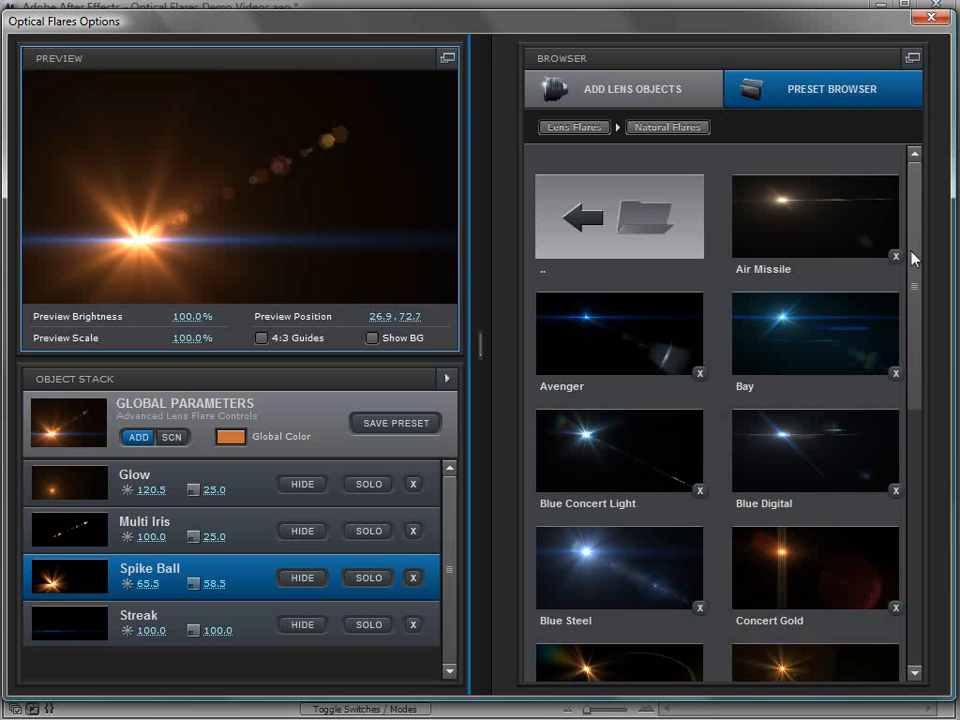
drag(915, 266, 922, 316)
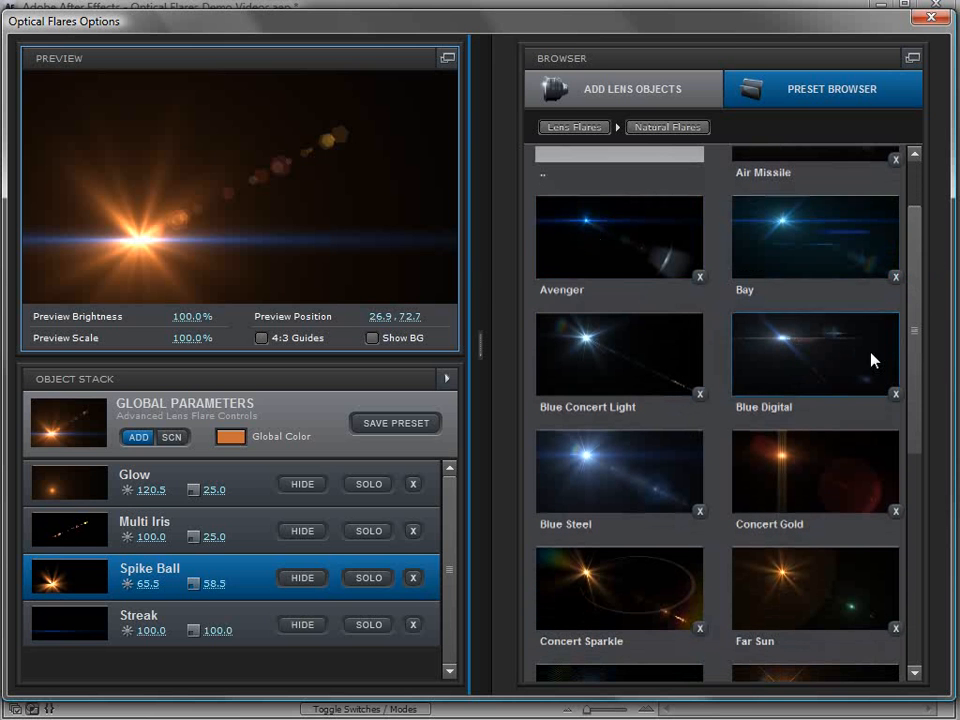
drag(917, 443, 917, 270)
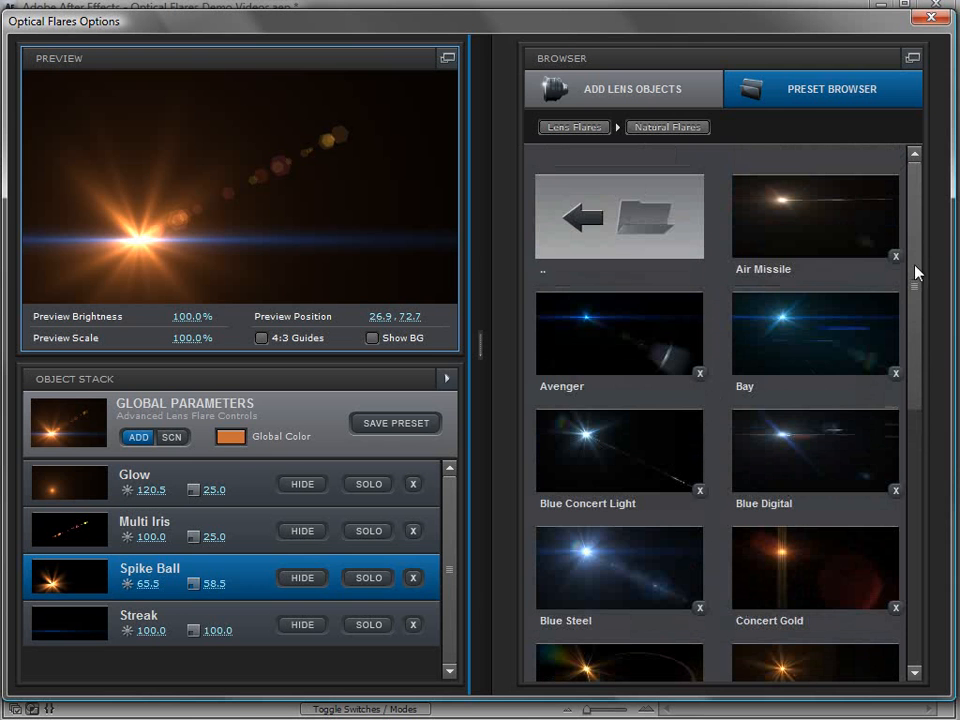
click(790, 330)
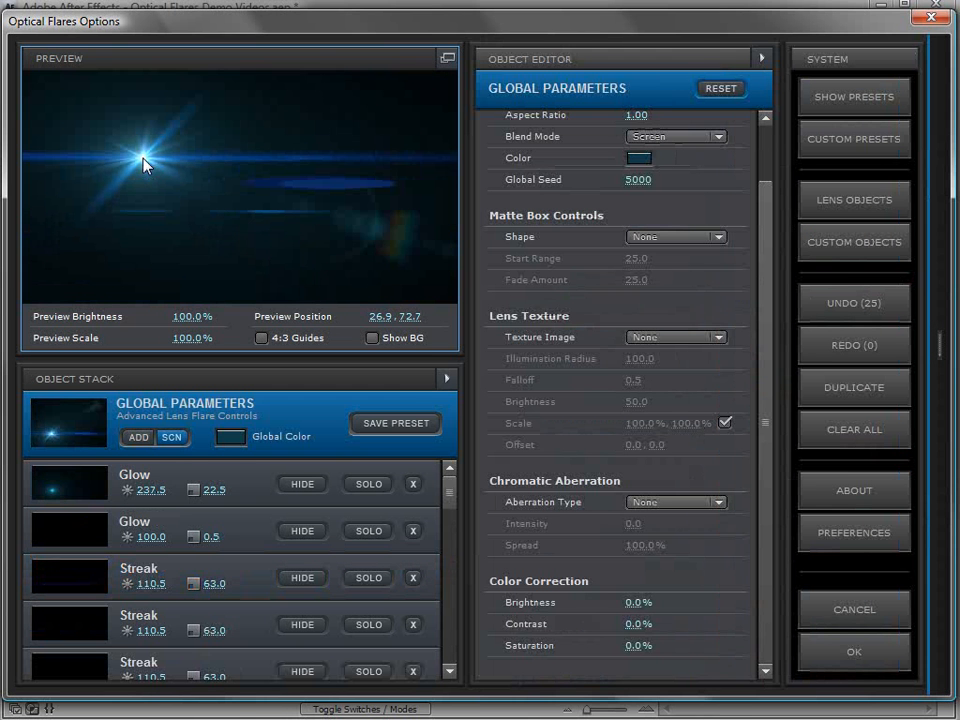
key(space)
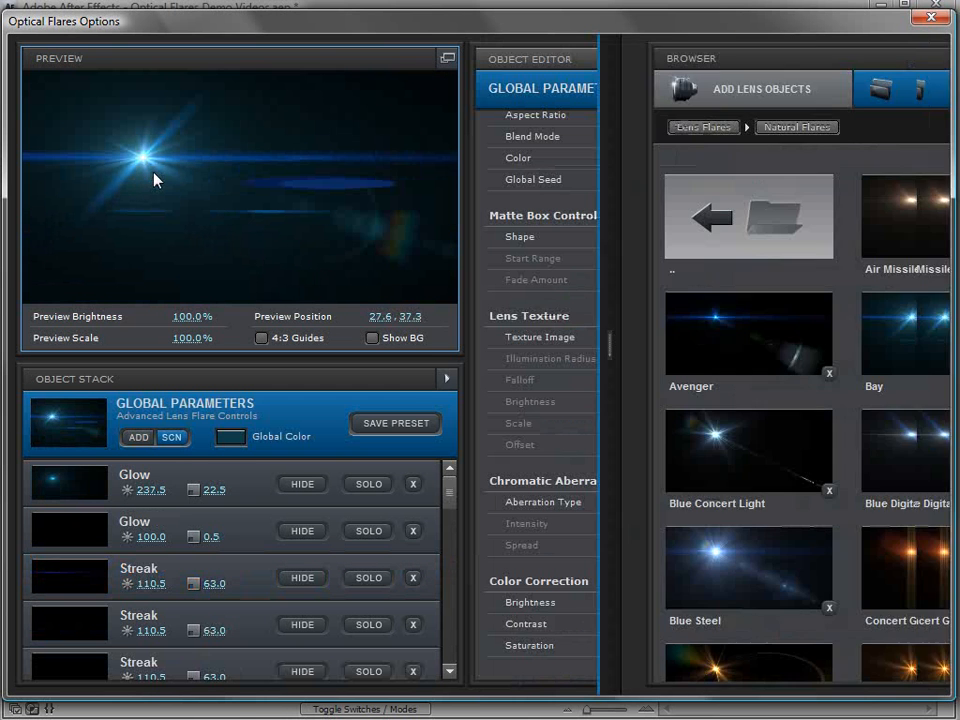
- Try the Blue Steel, Far Sun, Glint, Blue Concert Light and Avenger presets in turn
drag(918, 276, 917, 348)
click(597, 400)
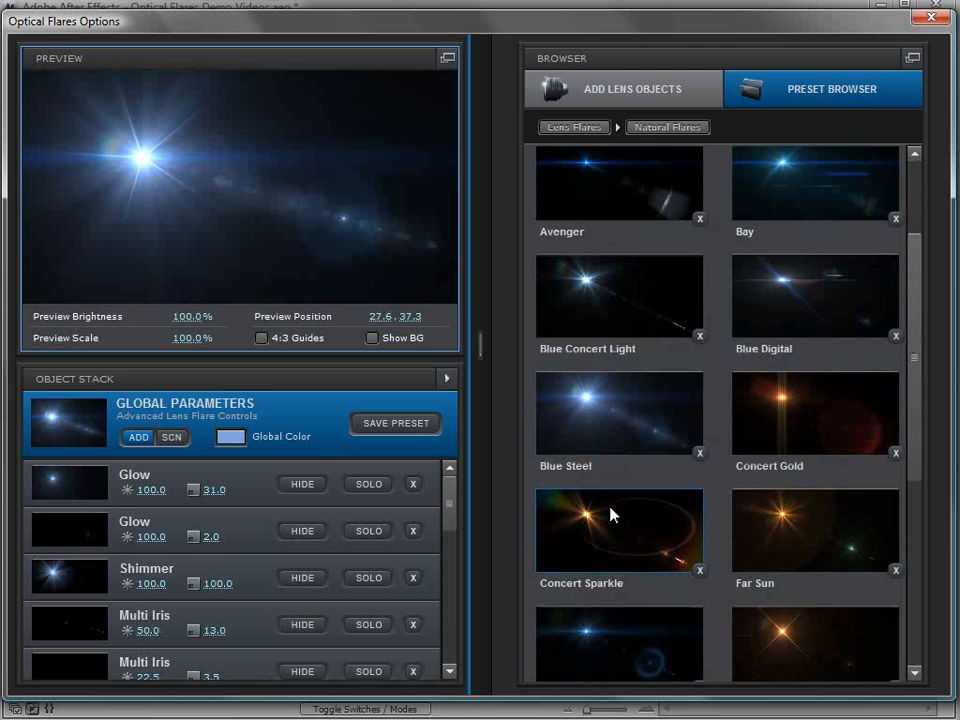
click(821, 536)
click(806, 621)
click(598, 276)
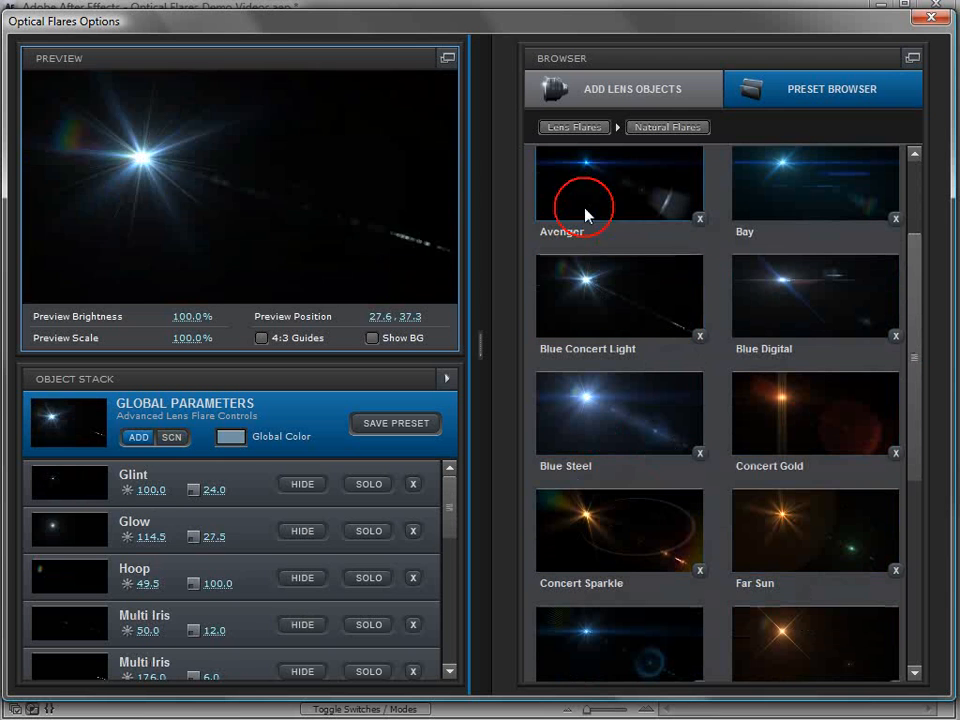
click(614, 178)
drag(922, 299, 913, 180)
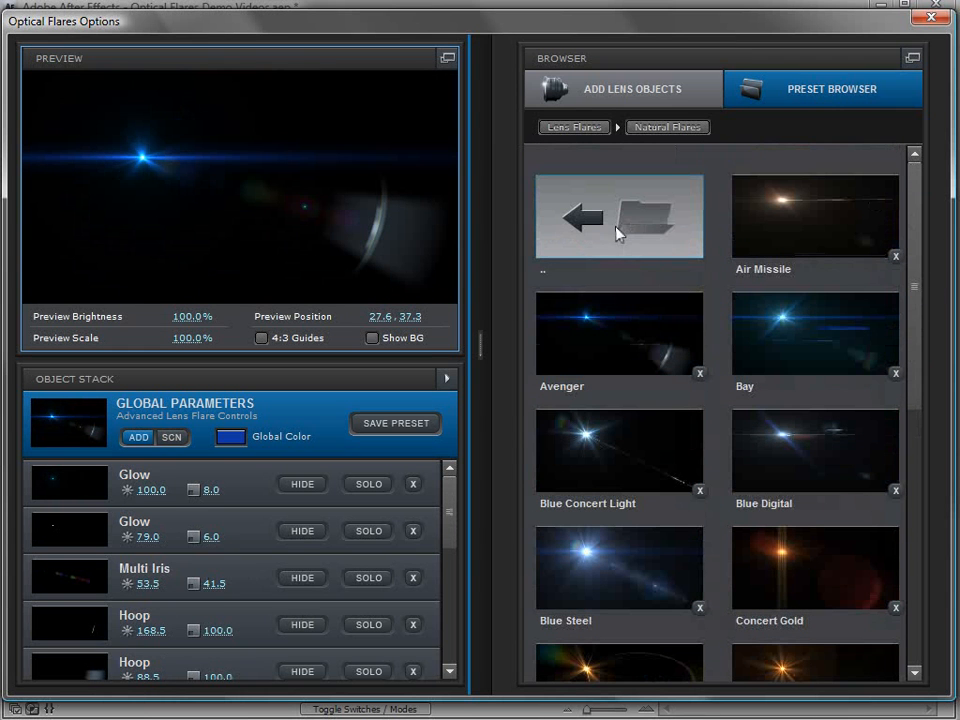
- Show the background layer in the preview and move the preview flare to about 75.6, 34.1
click(575, 130)
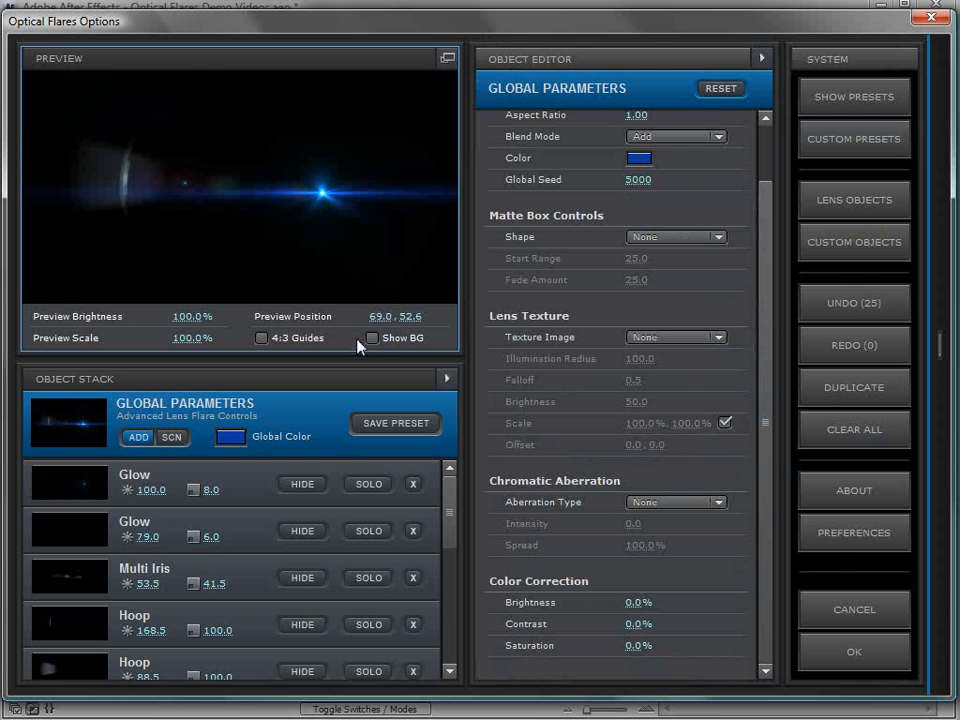
click(373, 340)
drag(346, 191, 351, 150)
- Try the Air Missile, Blue Digital, Blue Steel, Concert Gold and Concert Sparkle presets over the background
click(935, 241)
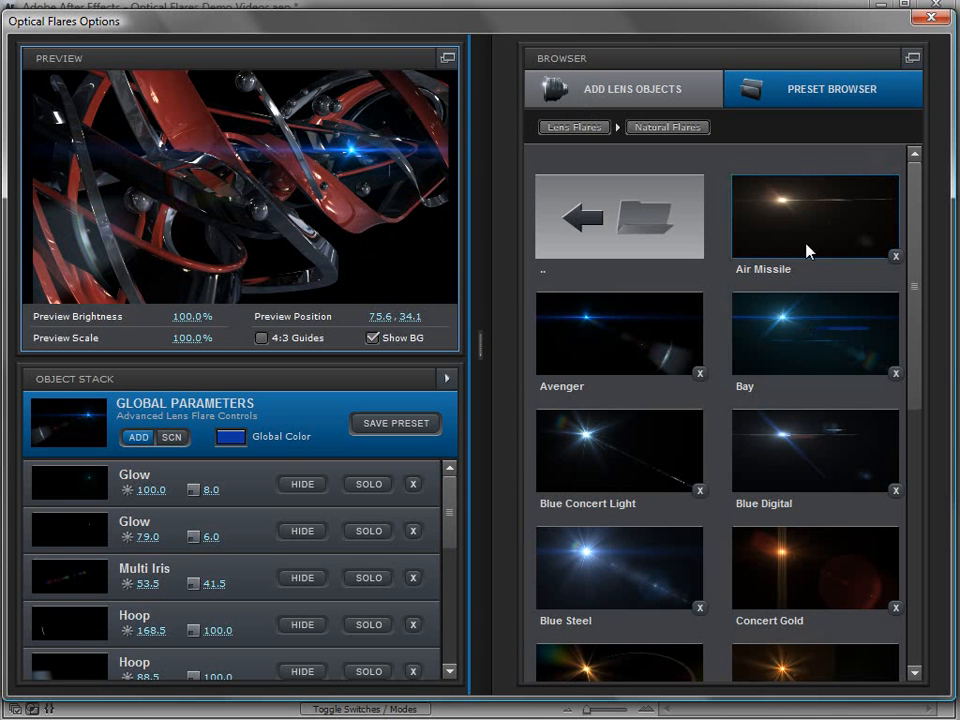
click(807, 246)
click(797, 450)
click(621, 603)
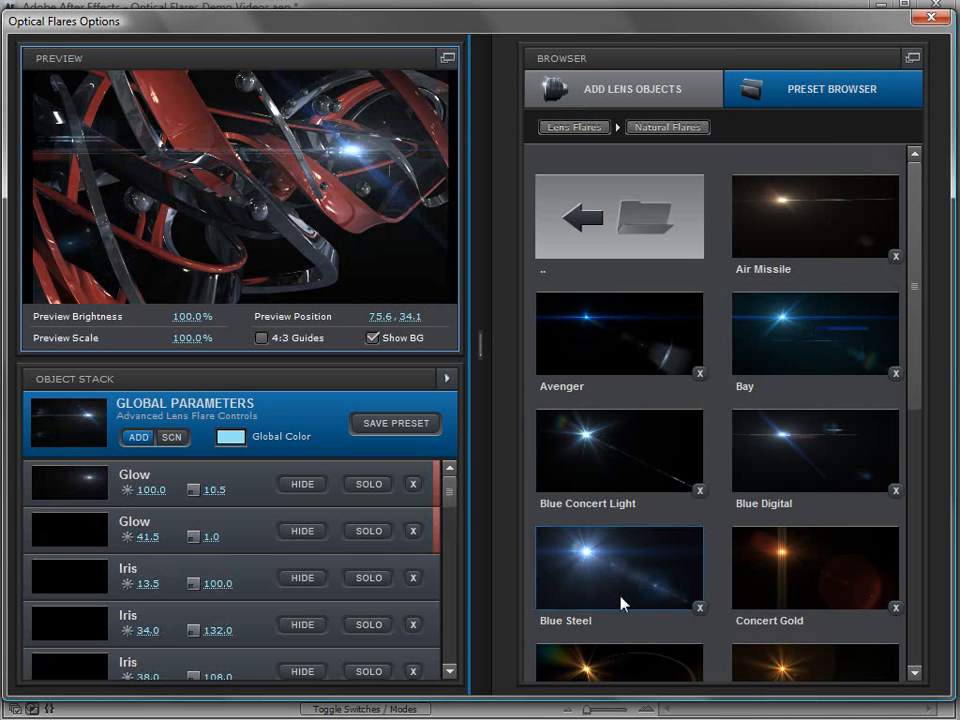
click(808, 578)
scroll(806, 531, down, 3)
click(617, 565)
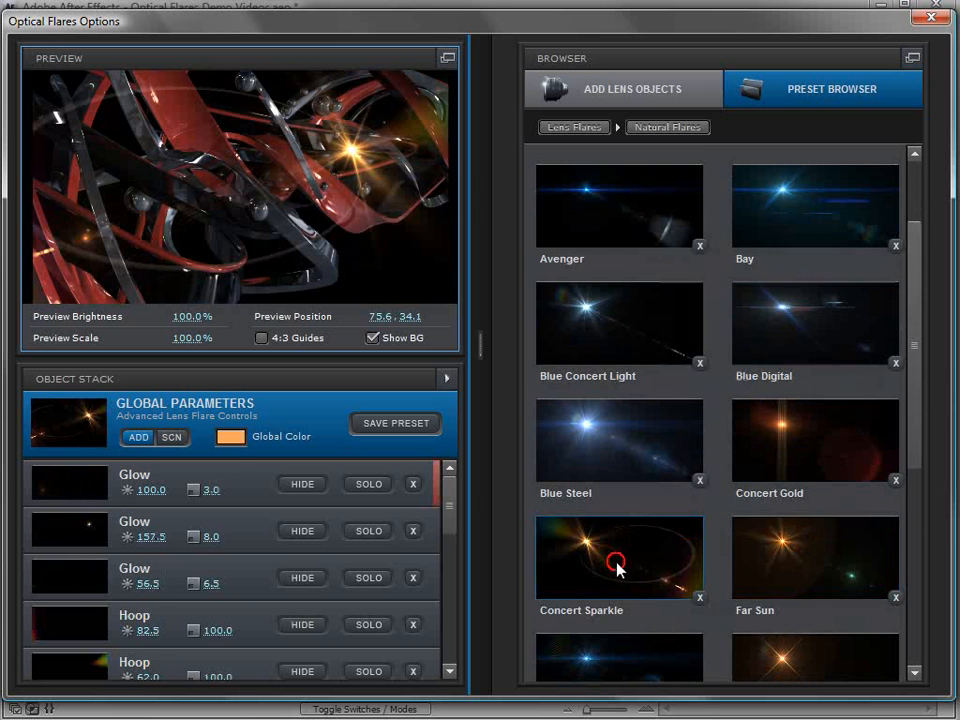
- Load the Glint preset from Natural Flares and move the preview flare to about 83.2, 32.1
scroll(681, 476, down, 3)
click(793, 553)
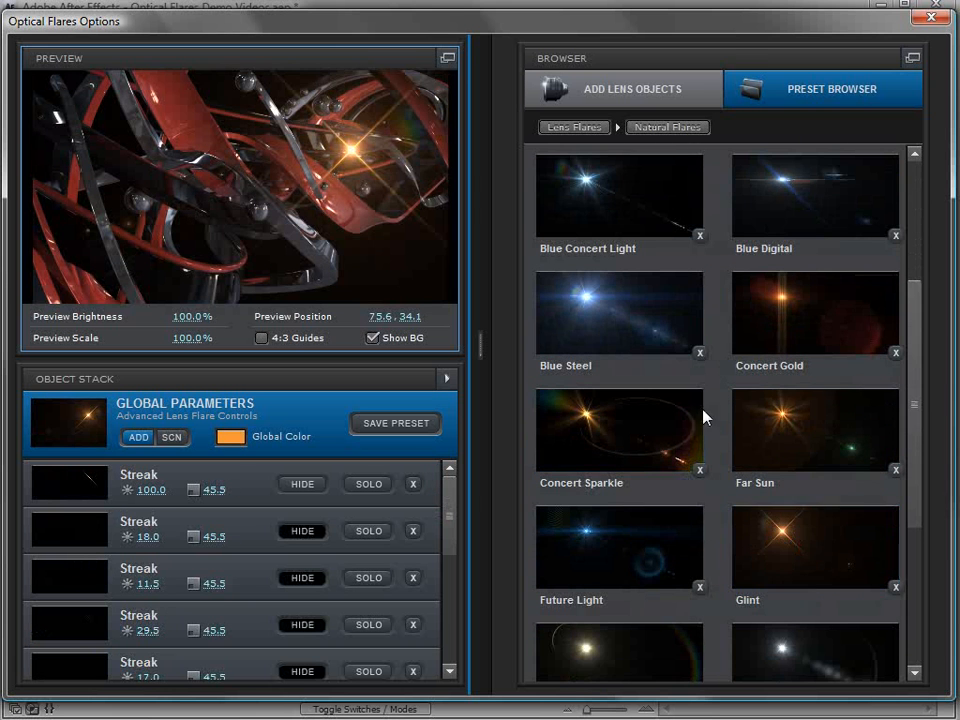
click(479, 135)
drag(352, 152, 384, 146)
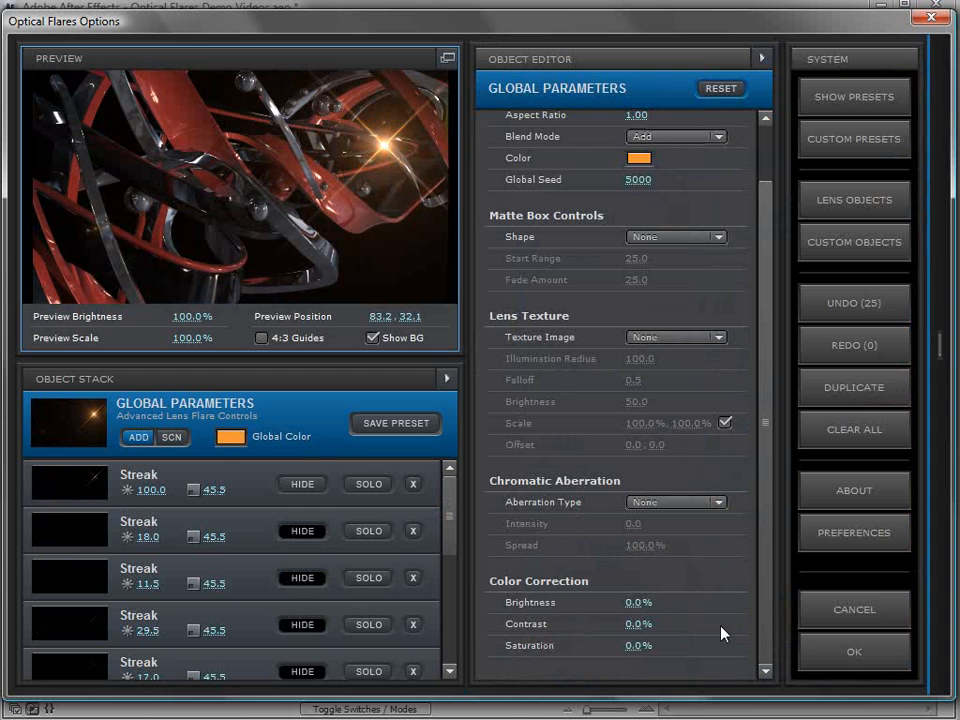
- Apply the flare to the Shotone composition and move its position to about 749.3, 278.0
click(857, 655)
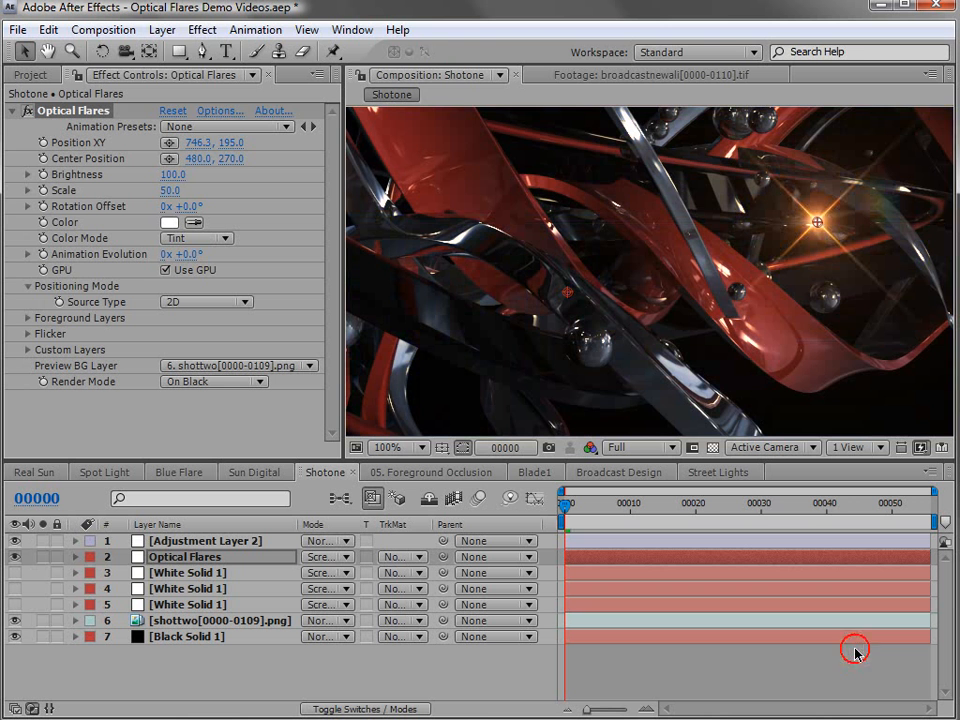
drag(816, 232, 821, 306)
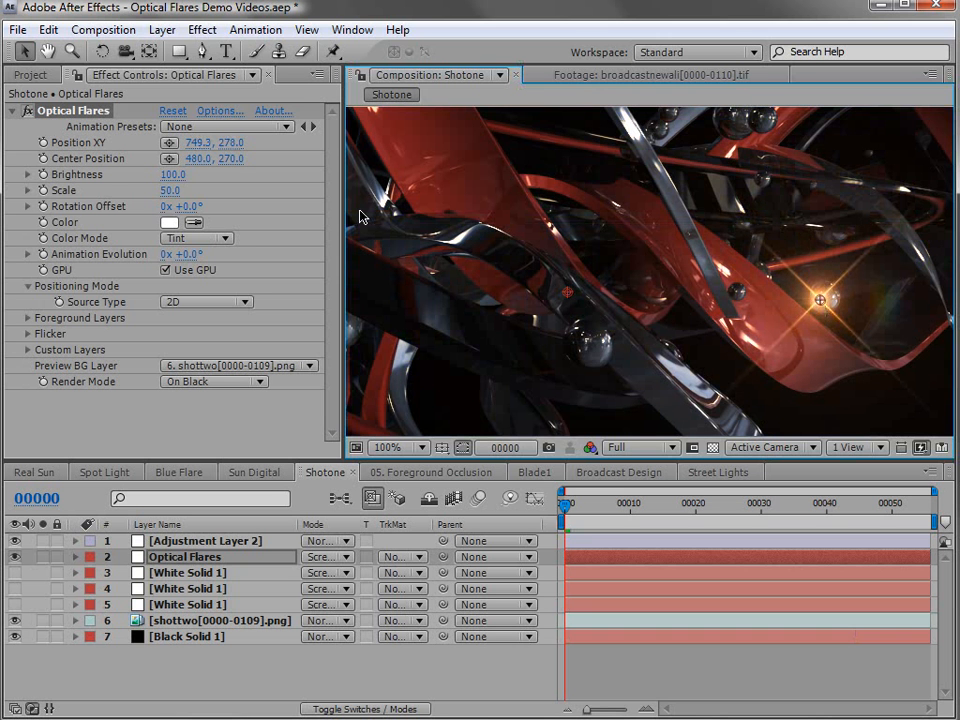